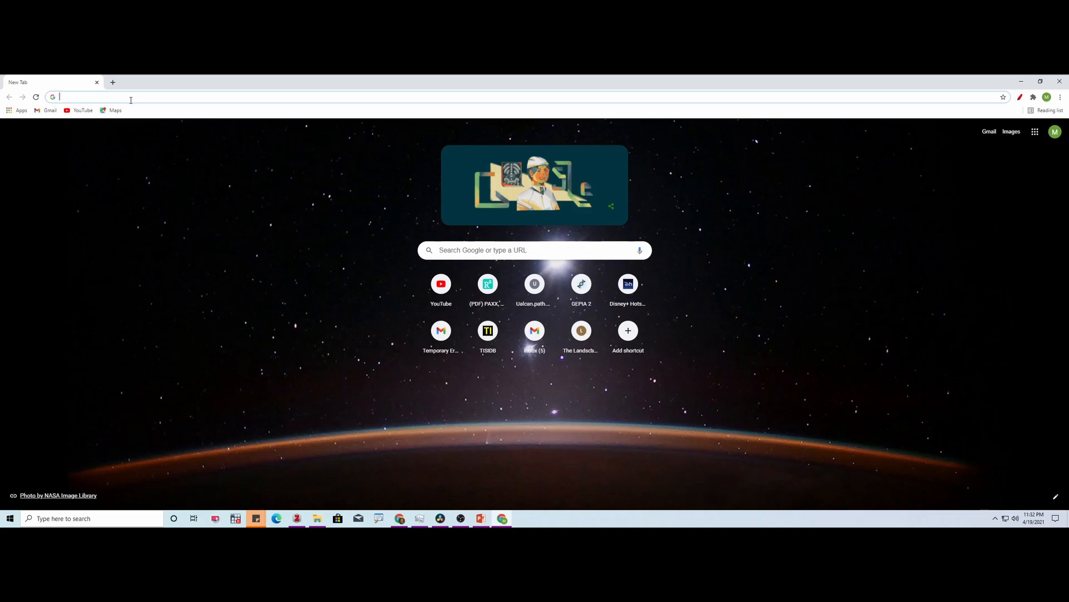
- Search the web for "ualcan" and open the UALCAN - UAB website
{"action": "left_click", "coordinate": [131, 98]}
{"action": "type", "text": "ua"}
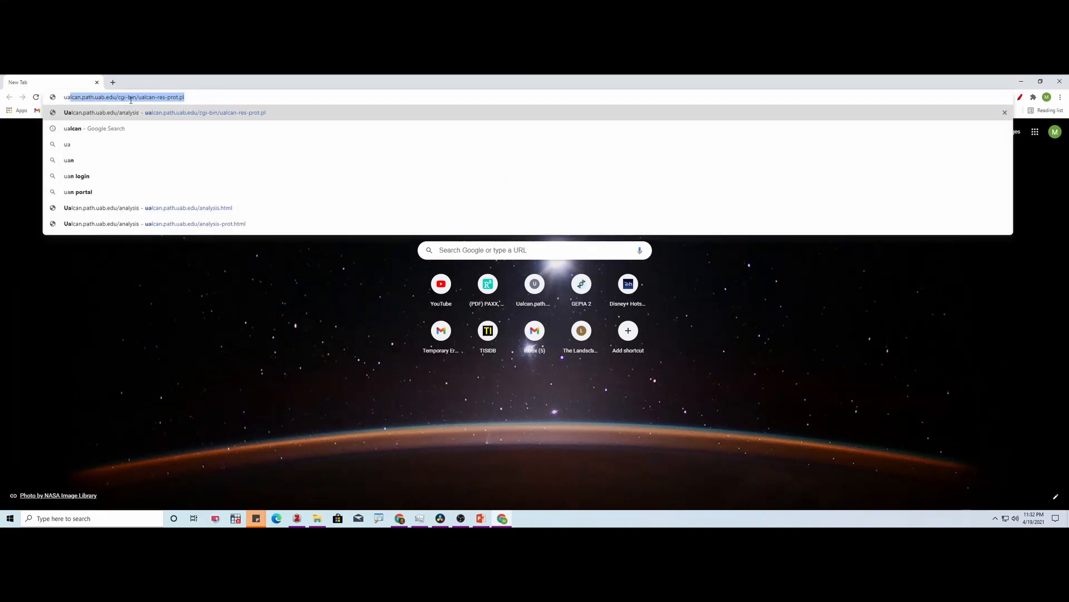
{"action": "type", "text": "lc"}
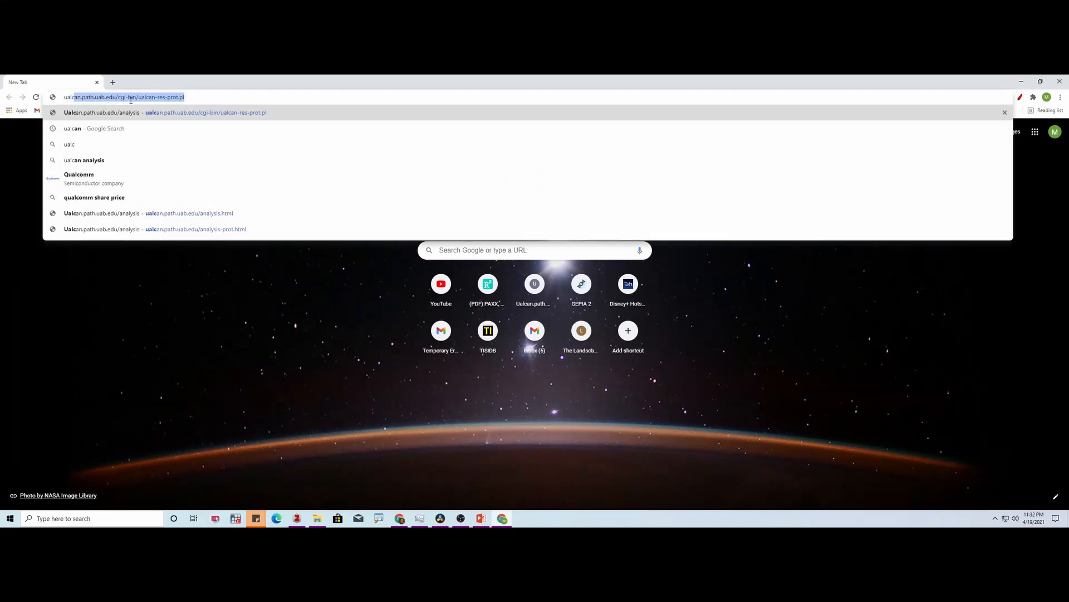
{"action": "key", "text": "Down"}
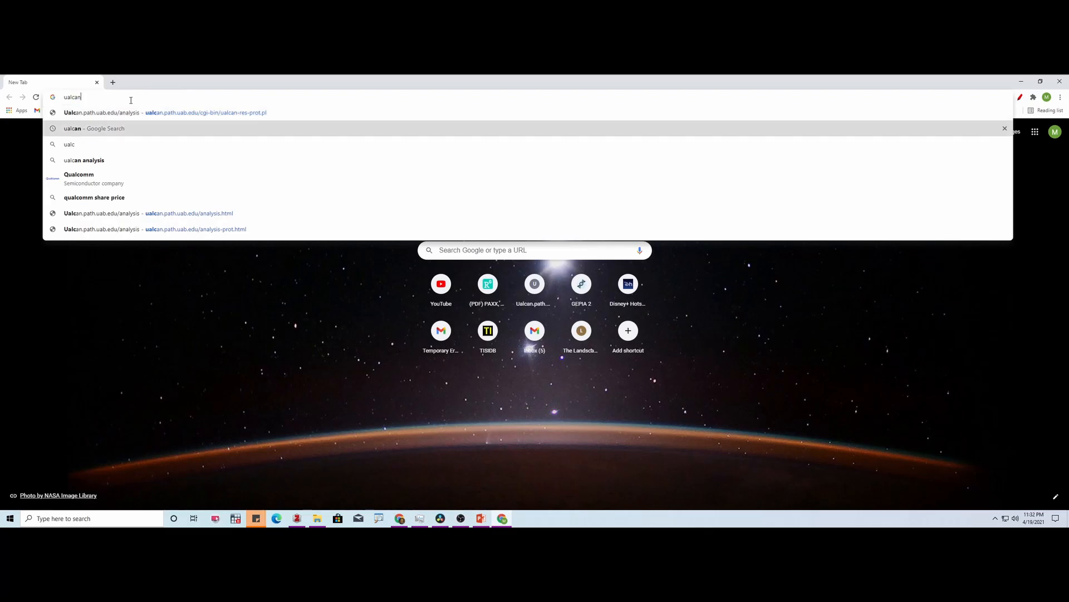
{"action": "key", "text": "Return"}
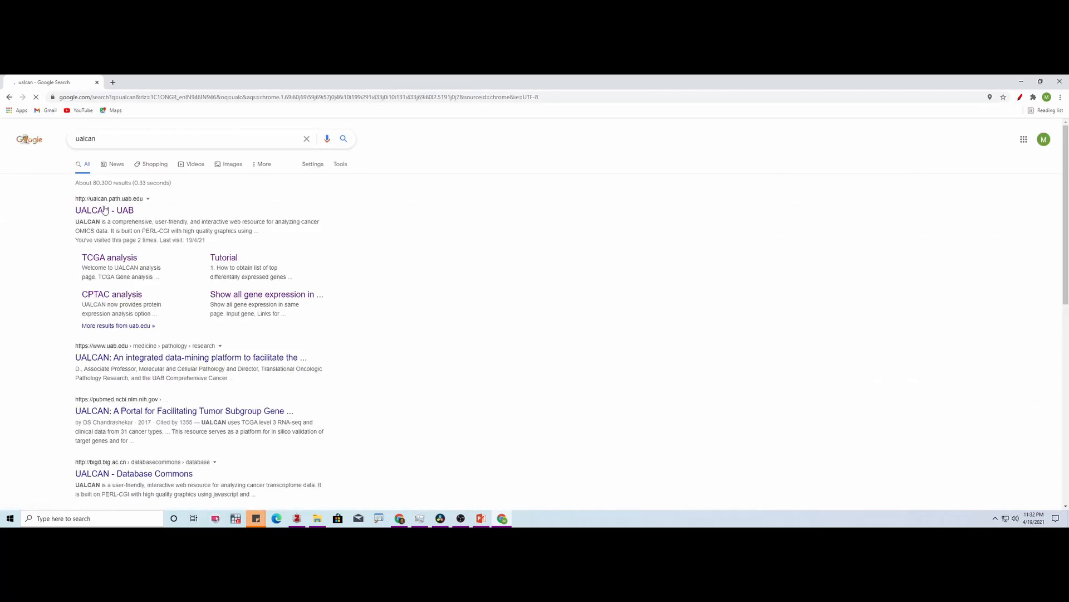
{"action": "left_click", "coordinate": [106, 210]}
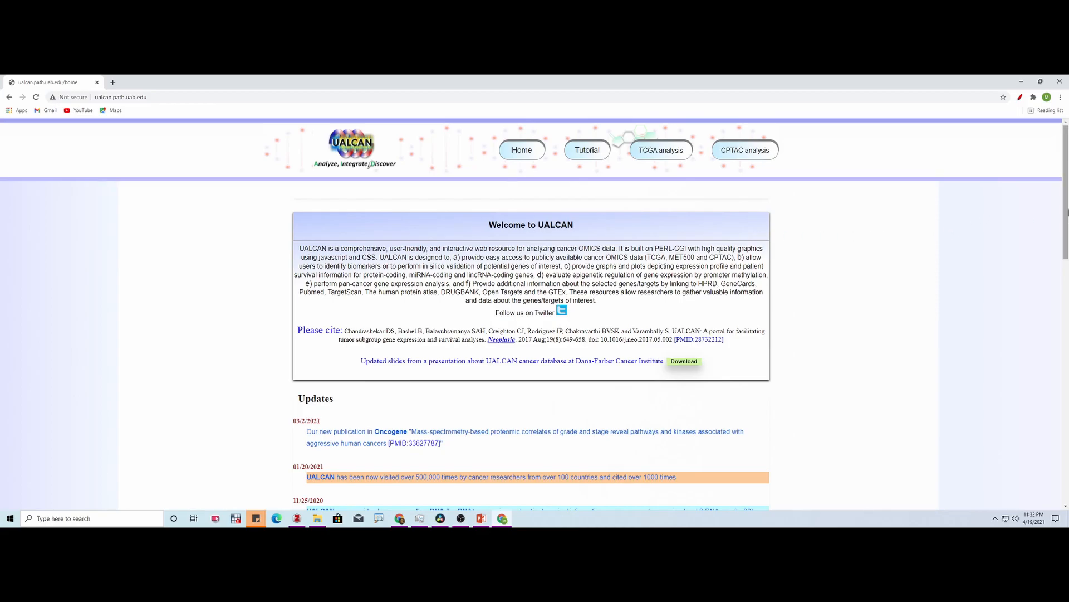
- Look through the home page's updates and example plots, and open the UALCAN tutorial
{"action": "left_click_drag", "start_coordinate": [1067, 213], "coordinate": [1068, 315]}
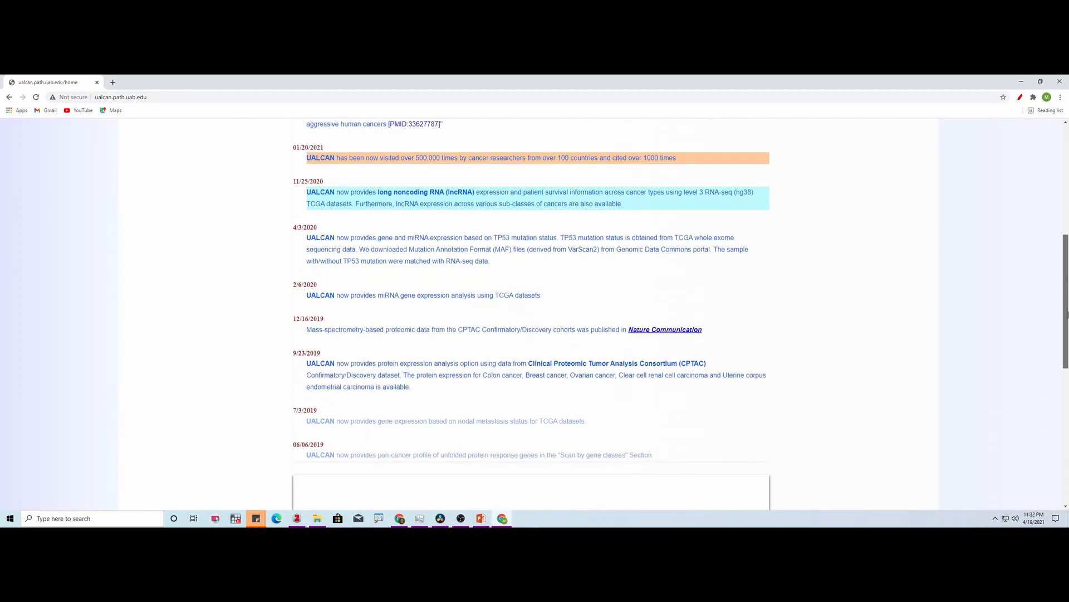
{"action": "left_click_drag", "start_coordinate": [1068, 315], "coordinate": [1067, 448]}
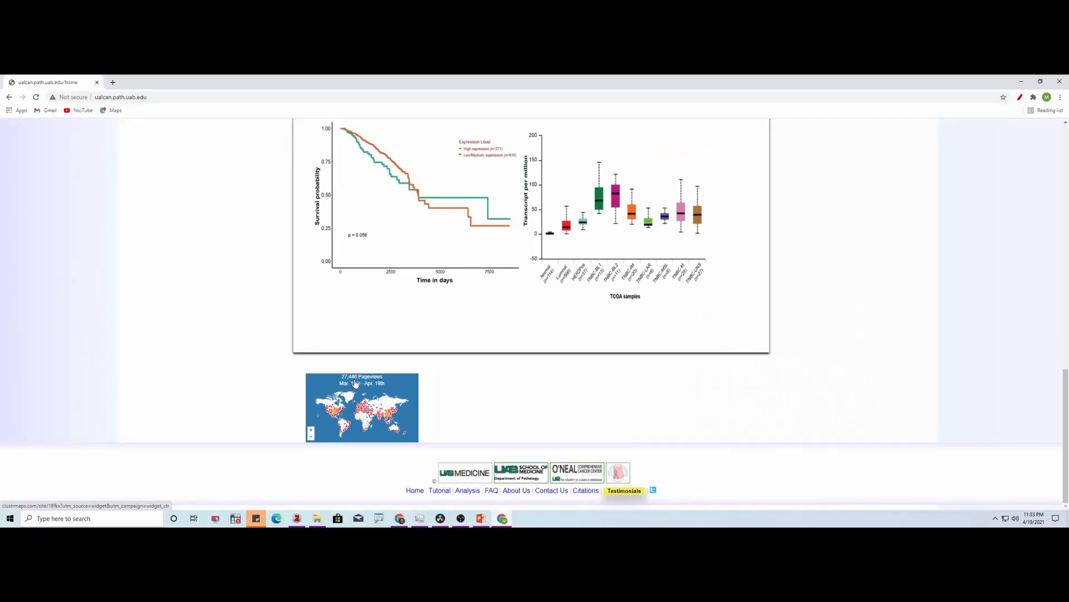
{"action": "scroll", "coordinate": [1067, 423], "scroll_direction": "up", "scroll_amount": 1}
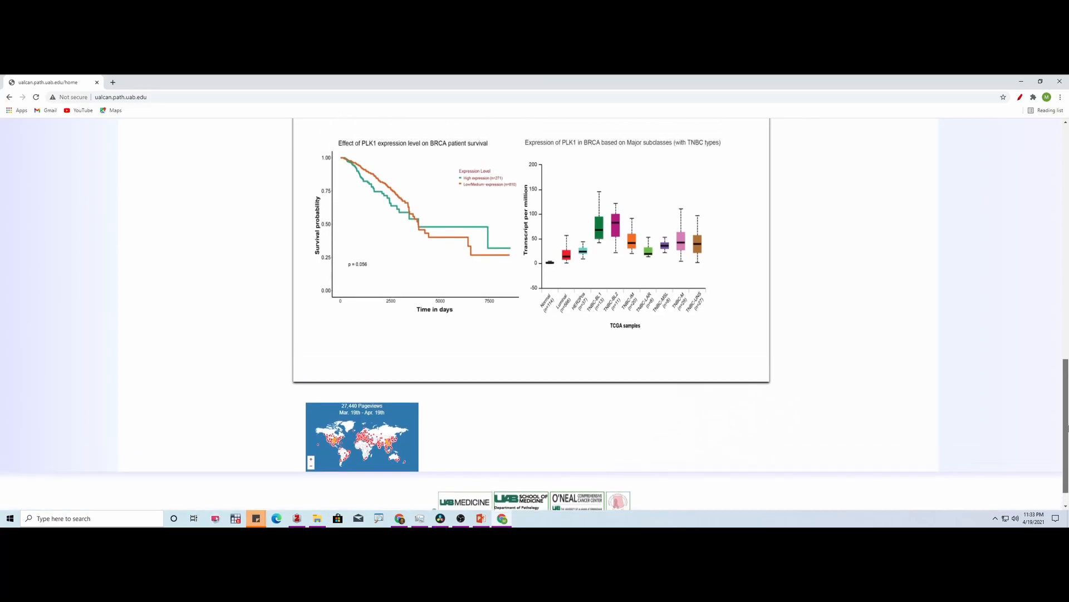
{"action": "left_click_drag", "start_coordinate": [1067, 423], "coordinate": [1067, 170]}
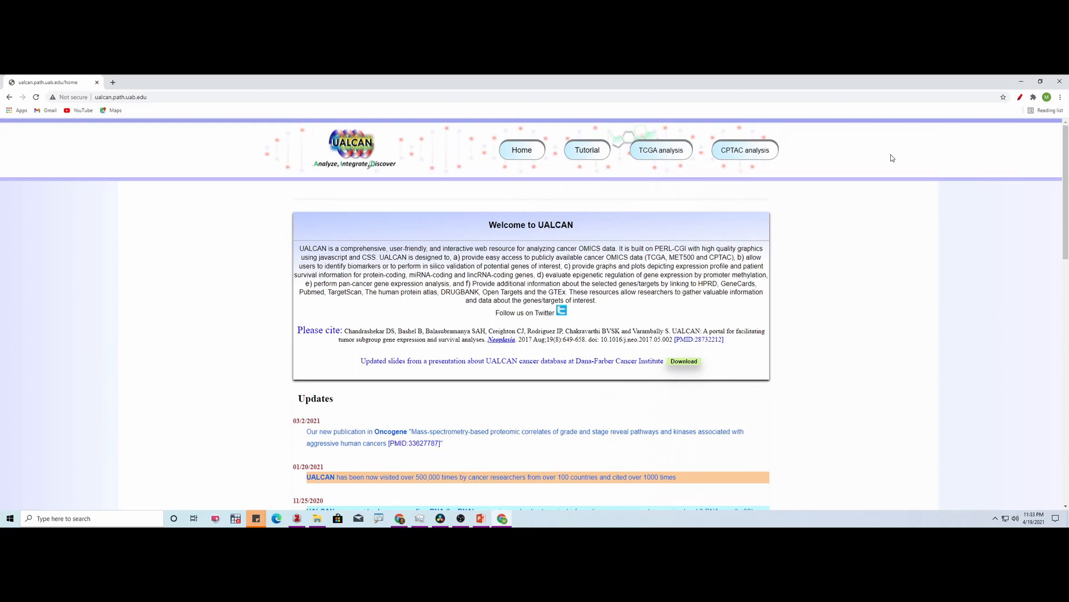
{"action": "left_click", "coordinate": [592, 155]}
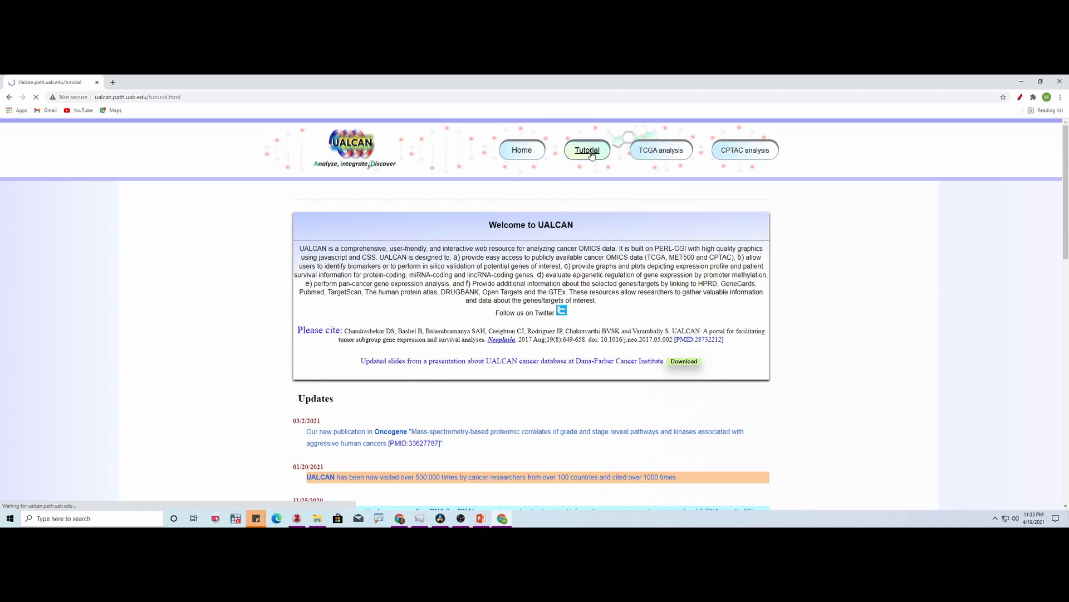
{"action": "mouse_move", "coordinate": [1066, 137]}
{"action": "left_mouse_down"}
{"action": "mouse_move", "coordinate": [1066, 184]}
{"action": "mouse_move", "coordinate": [1065, 132]}
{"action": "left_mouse_up"}
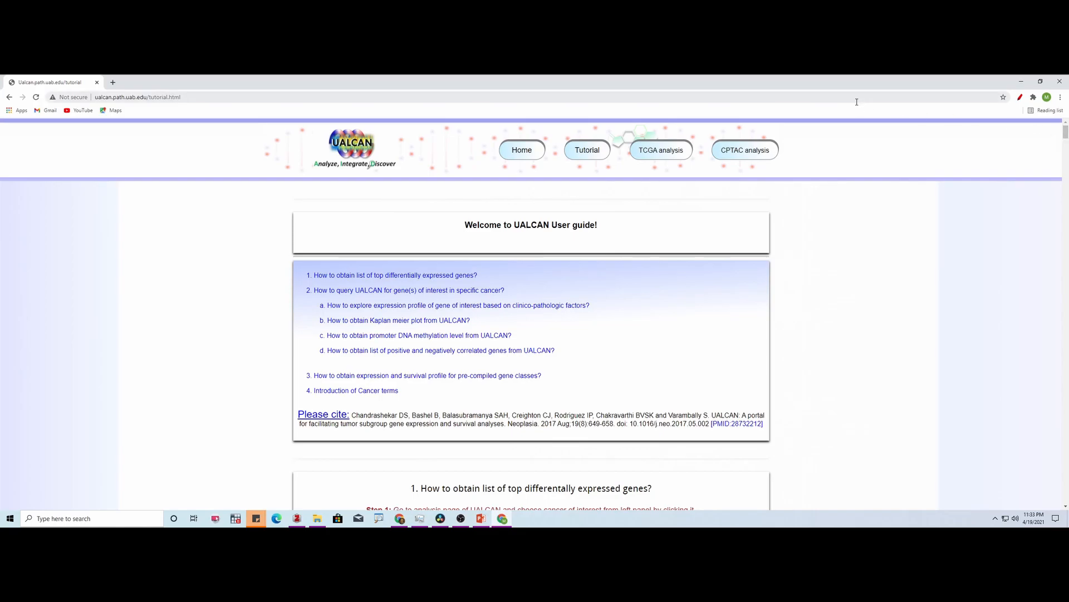
- Open the TCGA analysis page and bring its list of cancers for heatmap visualization into view
{"action": "left_click", "coordinate": [662, 153]}
{"action": "left_click_drag", "start_coordinate": [1067, 285], "coordinate": [1067, 352]}
{"action": "mouse_move", "coordinate": [377, 219]}
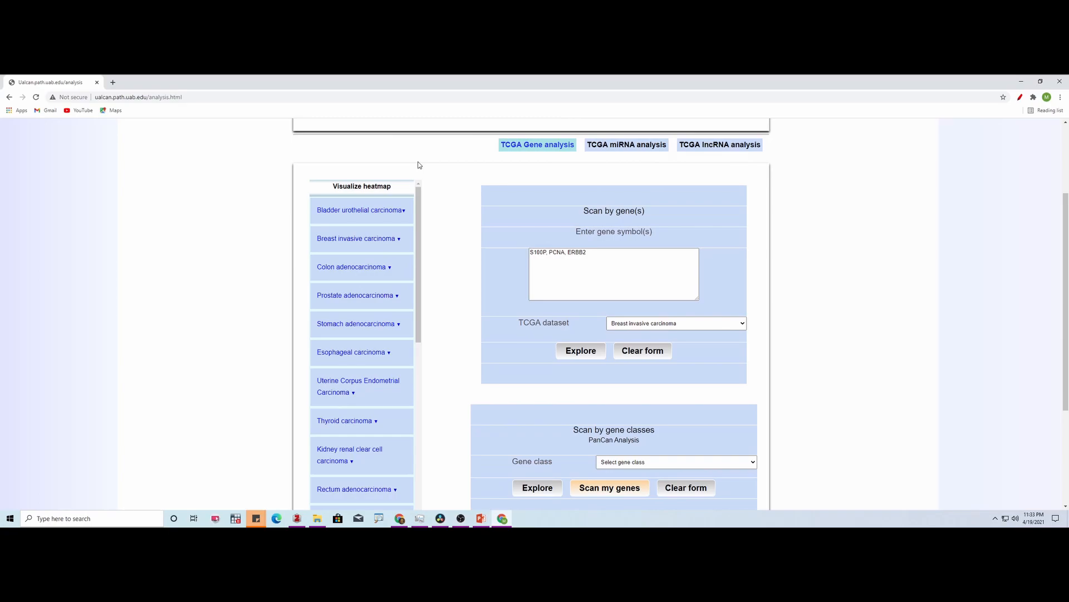
{"action": "left_click_drag", "start_coordinate": [419, 197], "coordinate": [418, 192]}
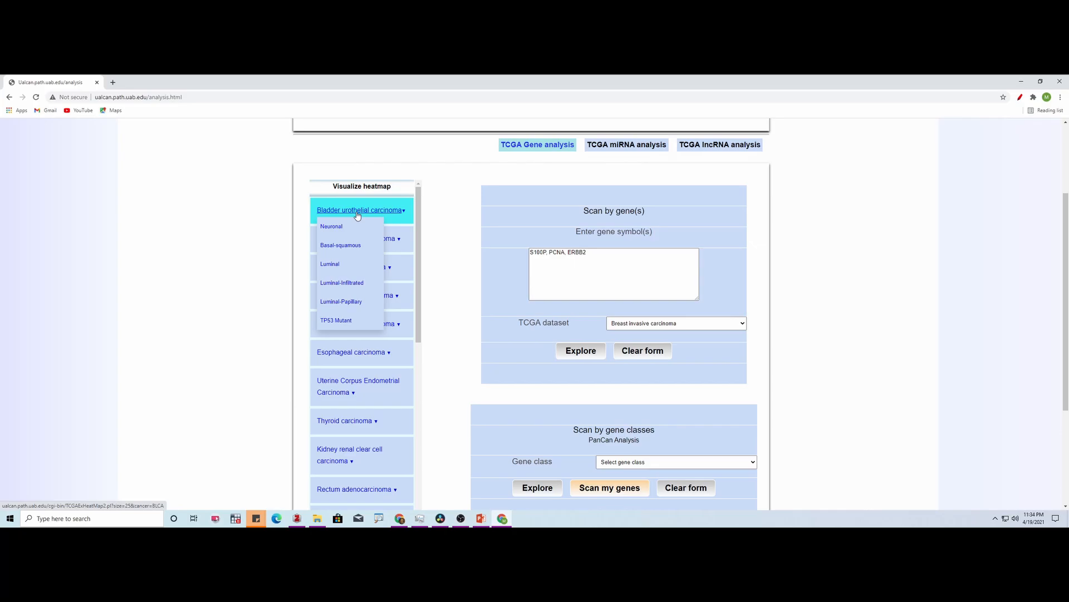
- Open the Bladder urothelial carcinoma heatmap in a new browser tab and display its top 1-25 over-expressed genes
{"action": "right_click", "coordinate": [357, 215]}
{"action": "left_click", "coordinate": [384, 217]}
{"action": "left_click", "coordinate": [162, 78]}
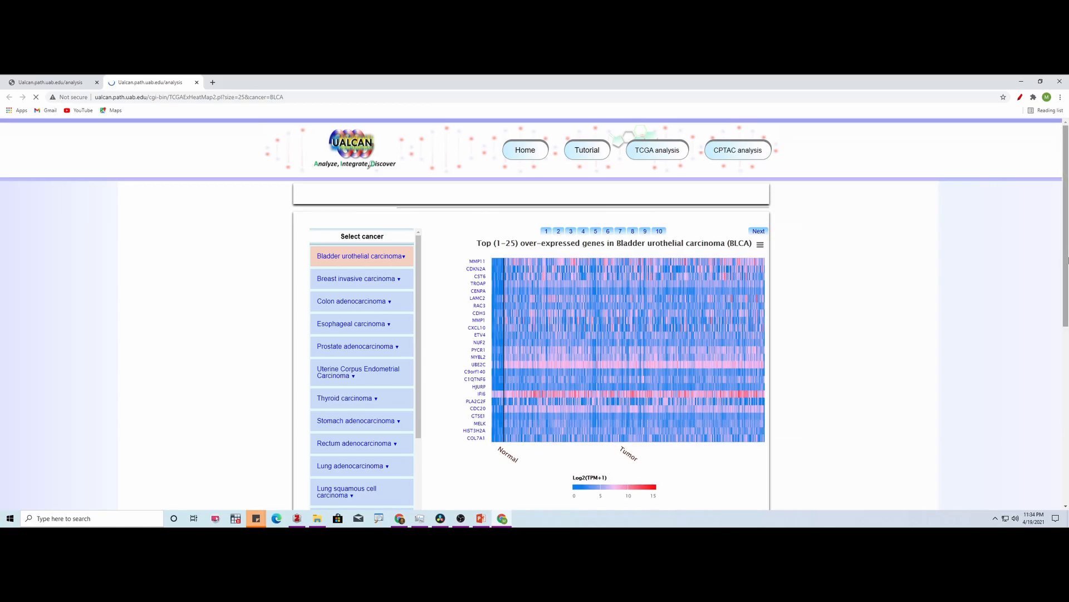
{"action": "left_click_drag", "start_coordinate": [1067, 236], "coordinate": [1068, 269]}
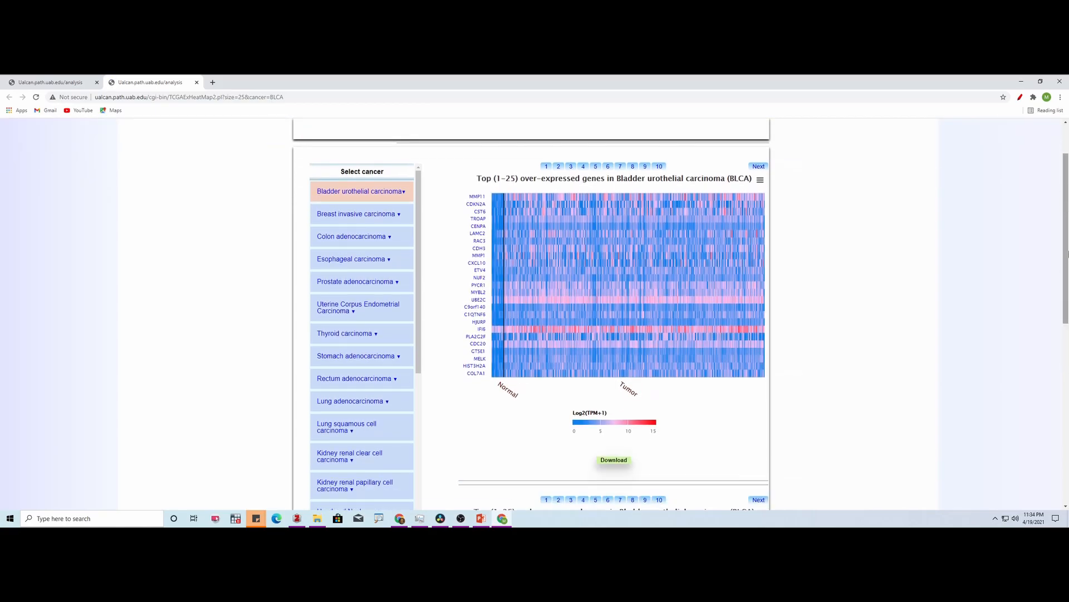
{"action": "mouse_move", "coordinate": [1067, 253]}
{"action": "left_mouse_down"}
{"action": "mouse_move", "coordinate": [1068, 367]}
{"action": "mouse_move", "coordinate": [1067, 261]}
{"action": "left_mouse_up"}
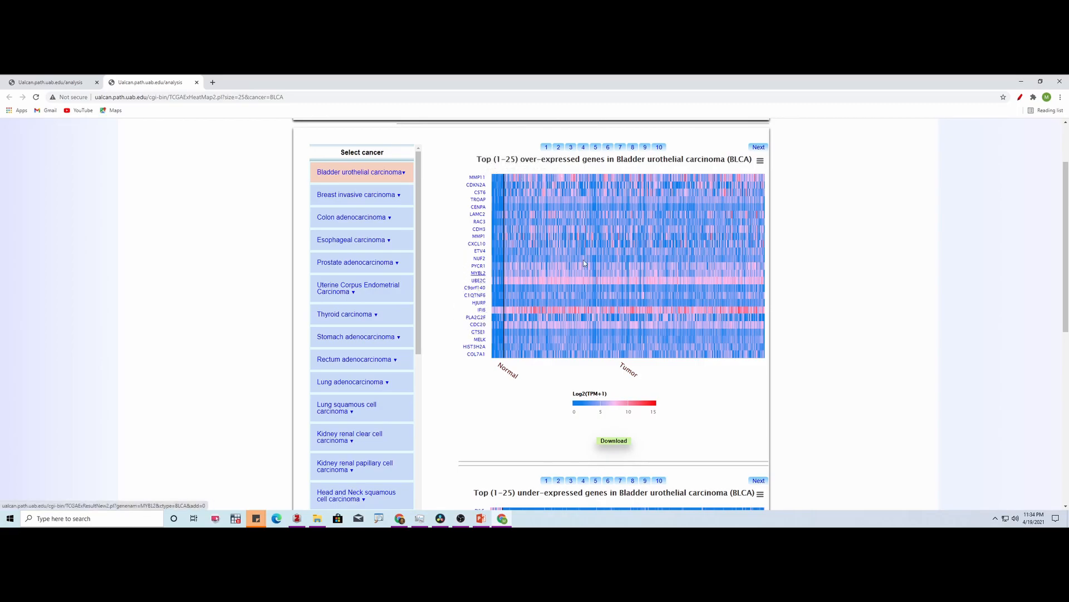
- Show page 2 of the over-expressed genes in bladder urothelial carcinoma and download the gene list
{"action": "left_click", "coordinate": [559, 148]}
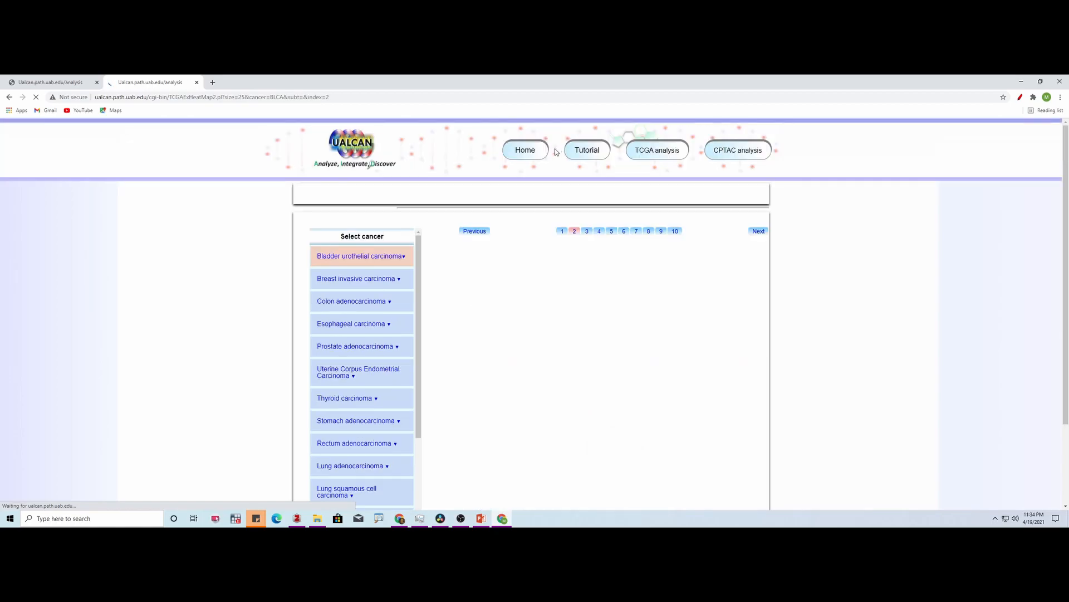
{"action": "left_click_drag", "start_coordinate": [1067, 258], "coordinate": [1068, 294]}
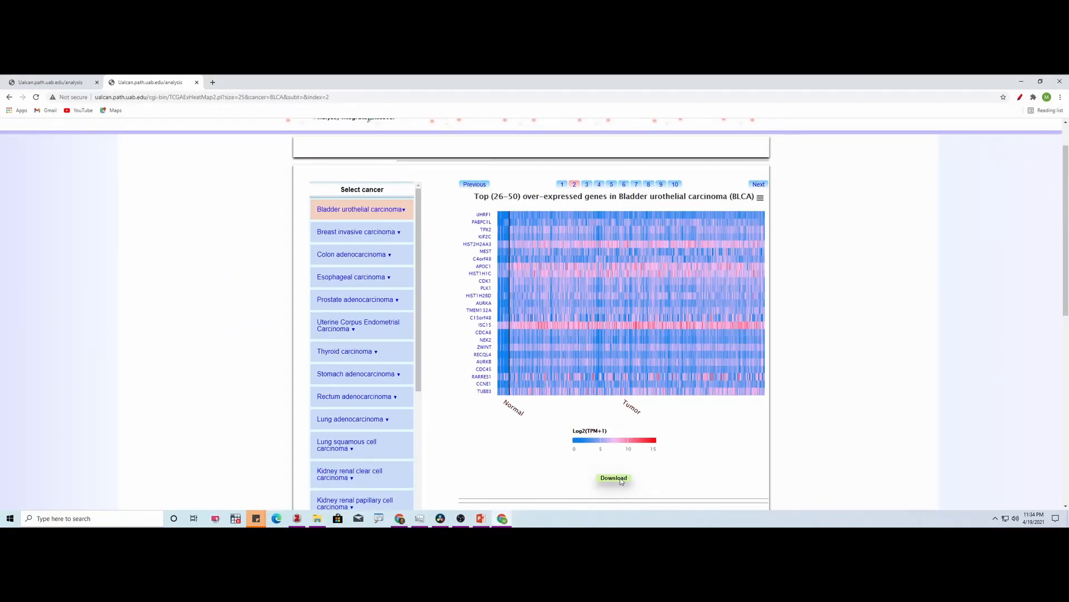
{"action": "left_click", "coordinate": [621, 480]}
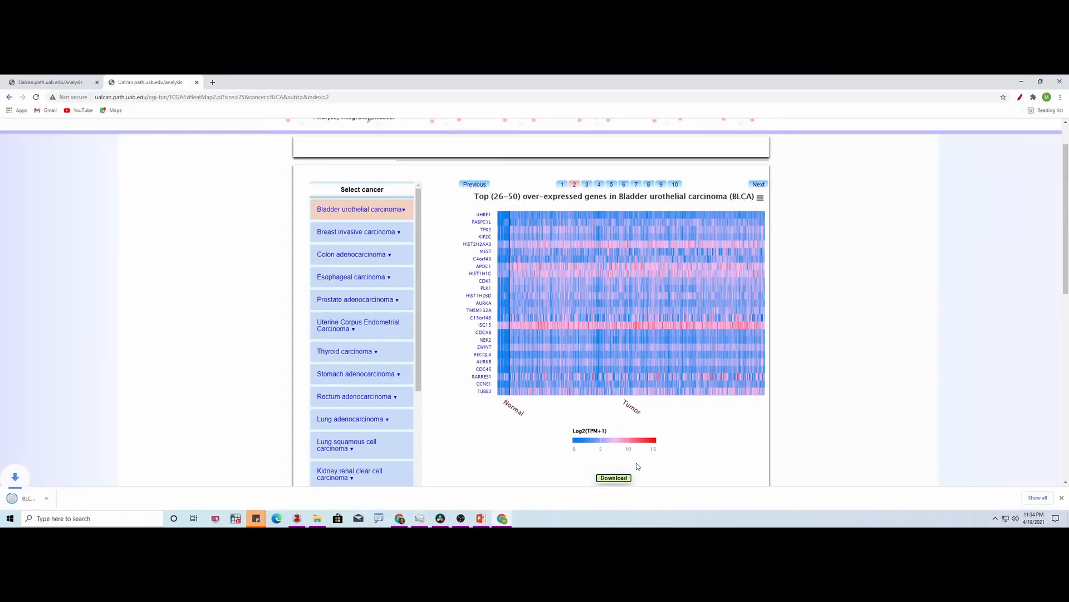
- Show the downloaded BLCA-Up-reg-top250 (1).txt file in its folder and open it with Excel
{"action": "left_click", "coordinate": [89, 498]}
{"action": "left_click", "coordinate": [113, 470]}
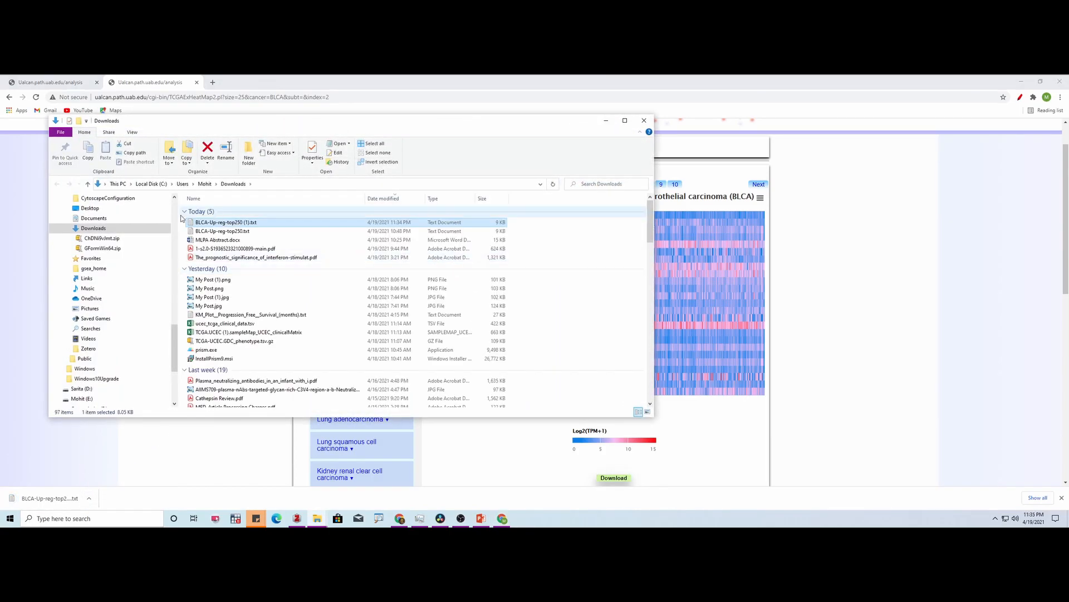
{"action": "right_click", "coordinate": [232, 222]}
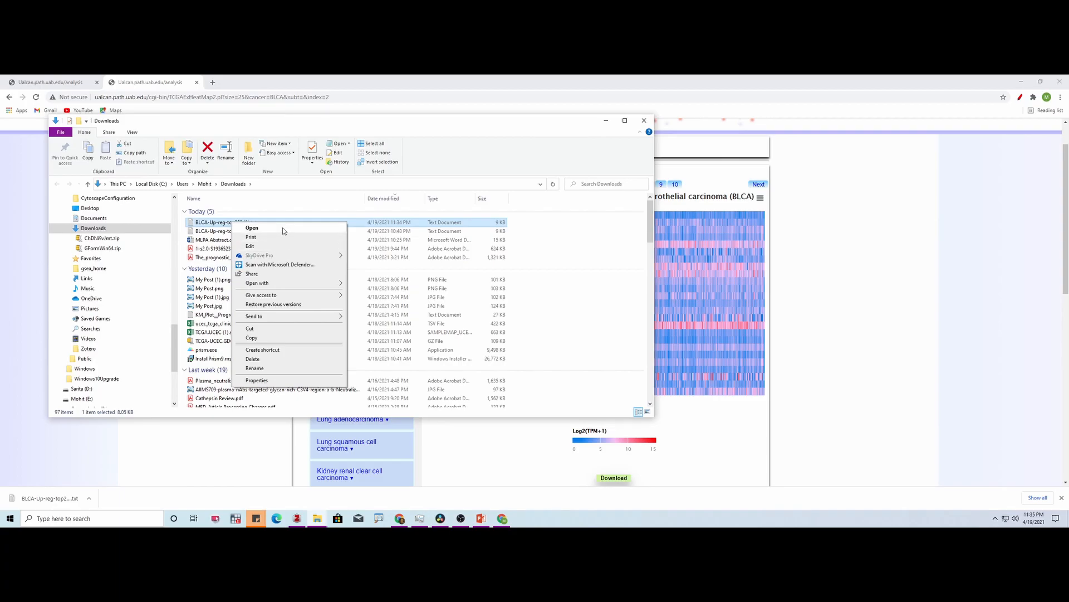
{"action": "mouse_move", "coordinate": [284, 283]}
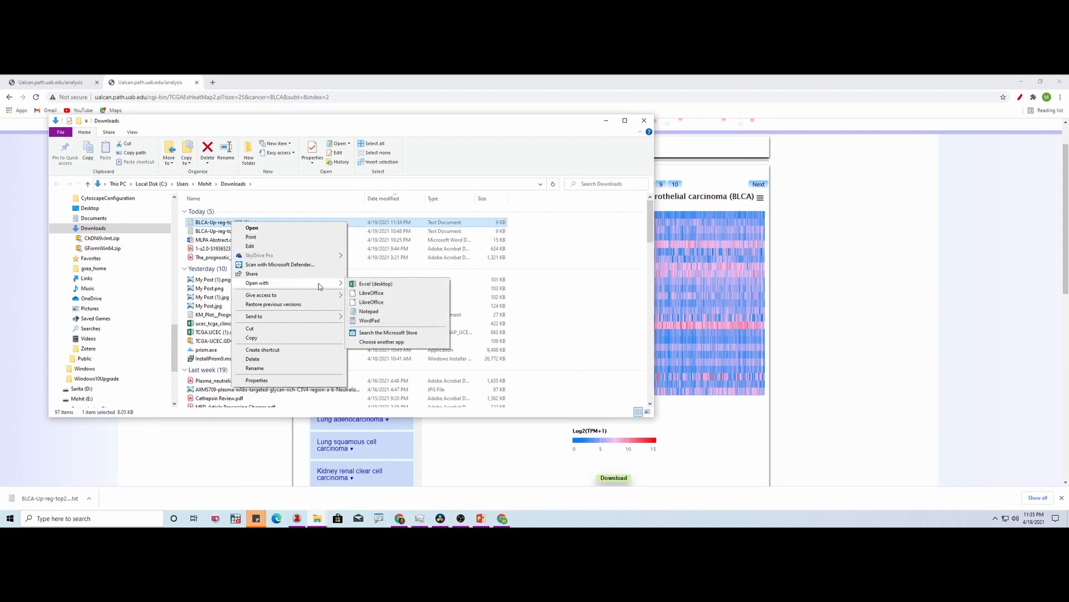
{"action": "left_click", "coordinate": [373, 285]}
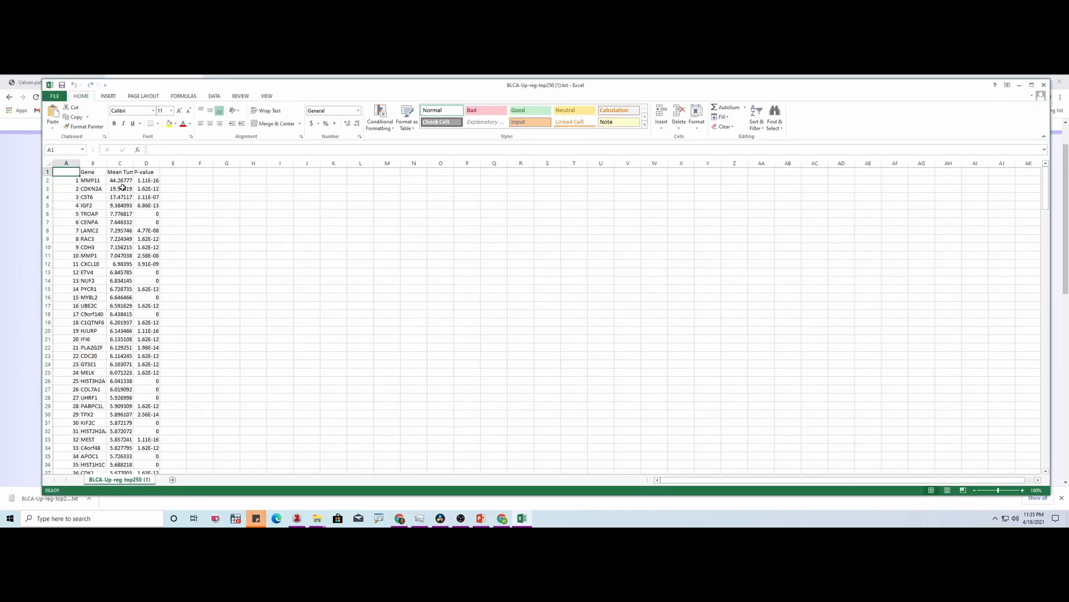
- Widen the Gene and Mean Tumor TPM/Mean Normal TPM columns to fit their text, and minimize the Excel and Downloads windows
{"action": "mouse_move", "coordinate": [132, 163]}
{"action": "left_mouse_down"}
{"action": "mouse_move", "coordinate": [176, 166]}
{"action": "mouse_move", "coordinate": [109, 164]}
{"action": "mouse_move", "coordinate": [122, 164]}
{"action": "left_mouse_up"}
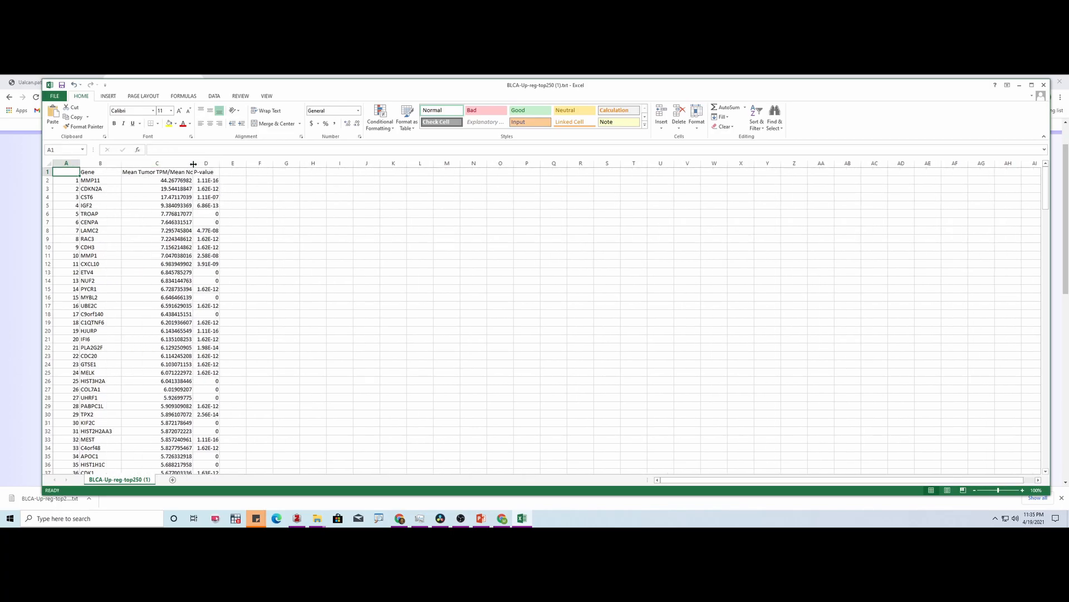
{"action": "left_click_drag", "start_coordinate": [192, 164], "coordinate": [249, 168]}
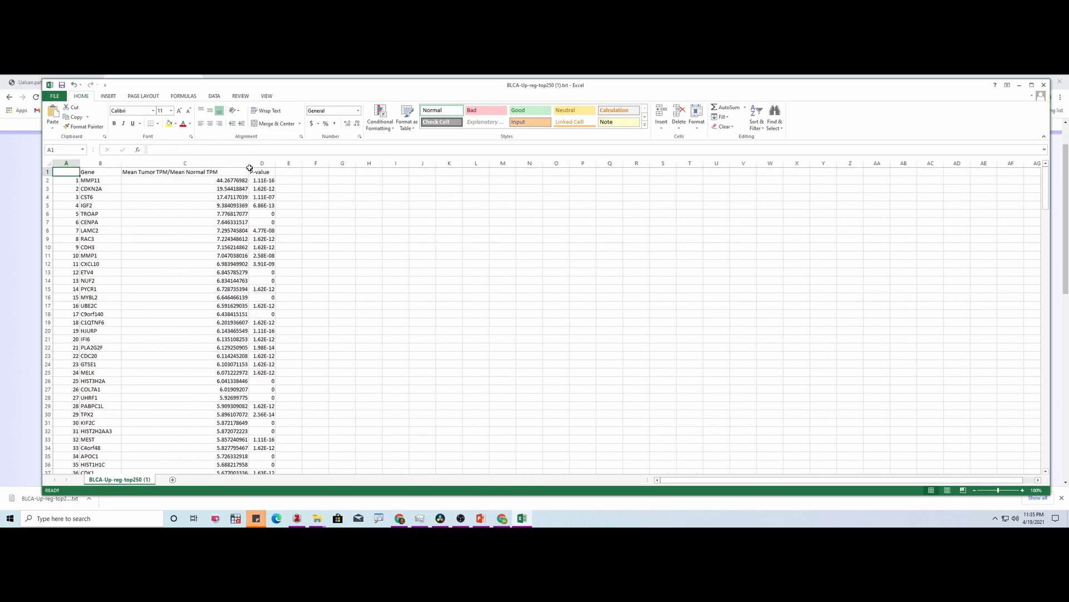
{"action": "left_click", "coordinate": [1020, 85]}
{"action": "left_click", "coordinate": [606, 120]}
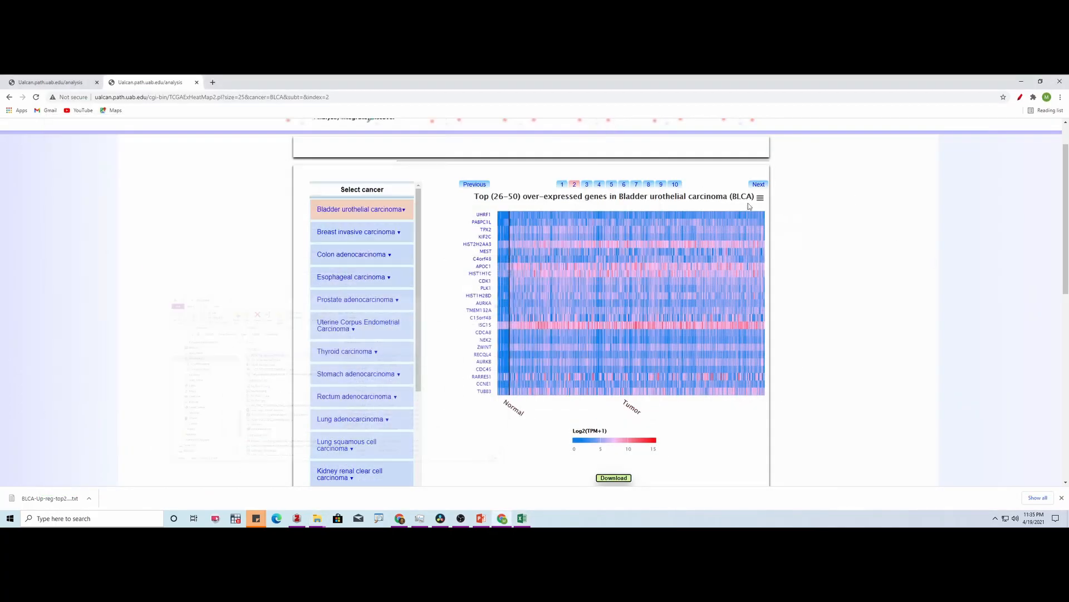
- View the subtypes offered for Bladder urothelial carcinoma and return to the gene scan form on the TCGA analysis page
{"action": "scroll", "coordinate": [1066, 237], "scroll_direction": "up", "scroll_amount": 1}
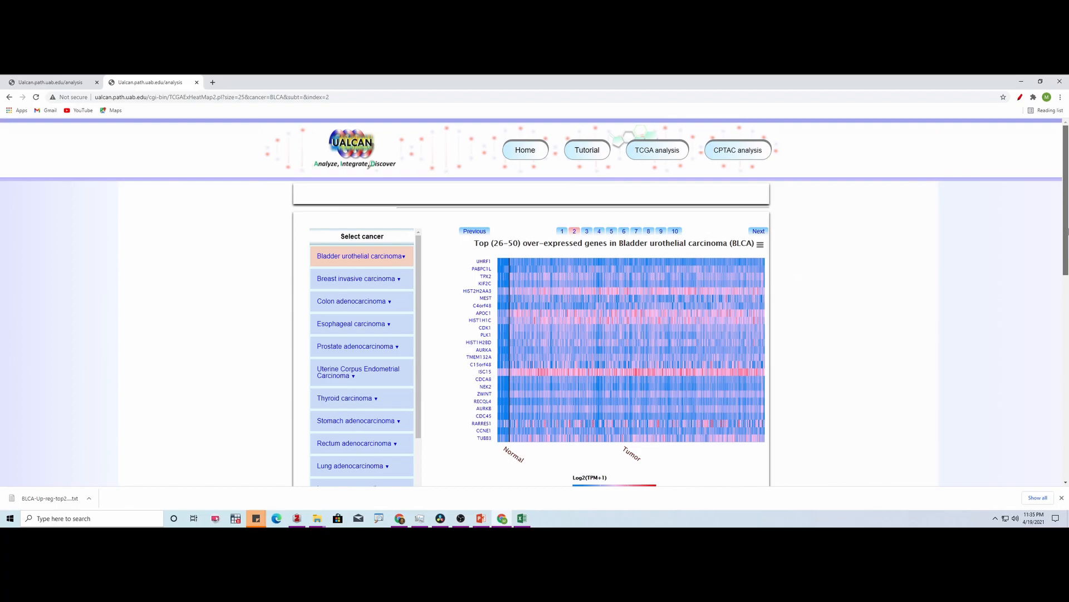
{"action": "scroll", "coordinate": [1066, 237], "scroll_direction": "down", "scroll_amount": 1}
{"action": "mouse_move", "coordinate": [385, 235]}
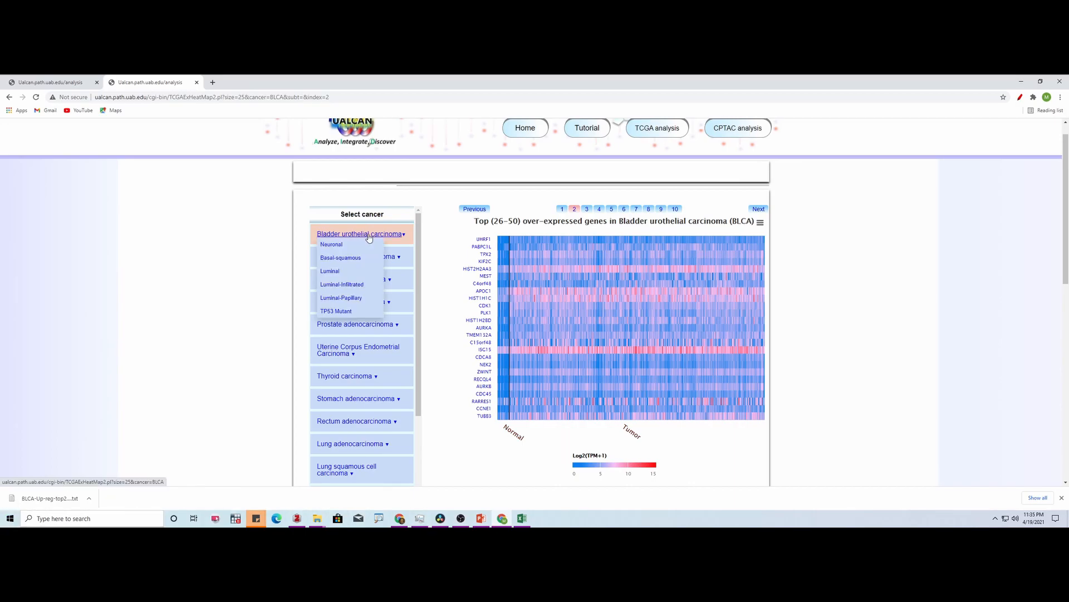
{"action": "left_click", "coordinate": [673, 128]}
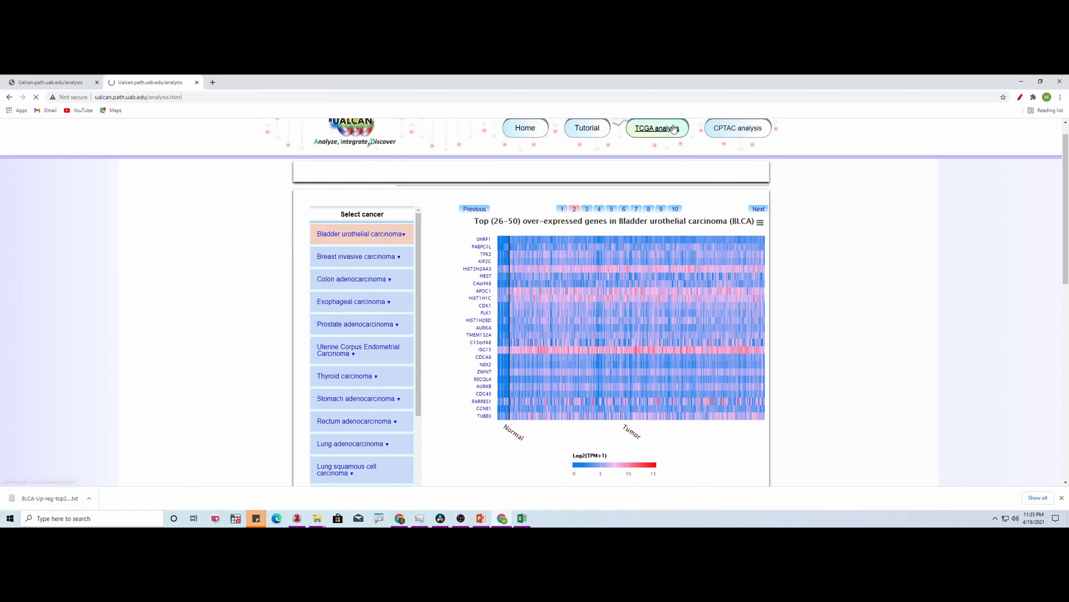
{"action": "scroll", "coordinate": [1067, 294], "scroll_direction": "down", "scroll_amount": 2}
{"action": "left_click_drag", "start_coordinate": [1068, 294], "coordinate": [1056, 269]}
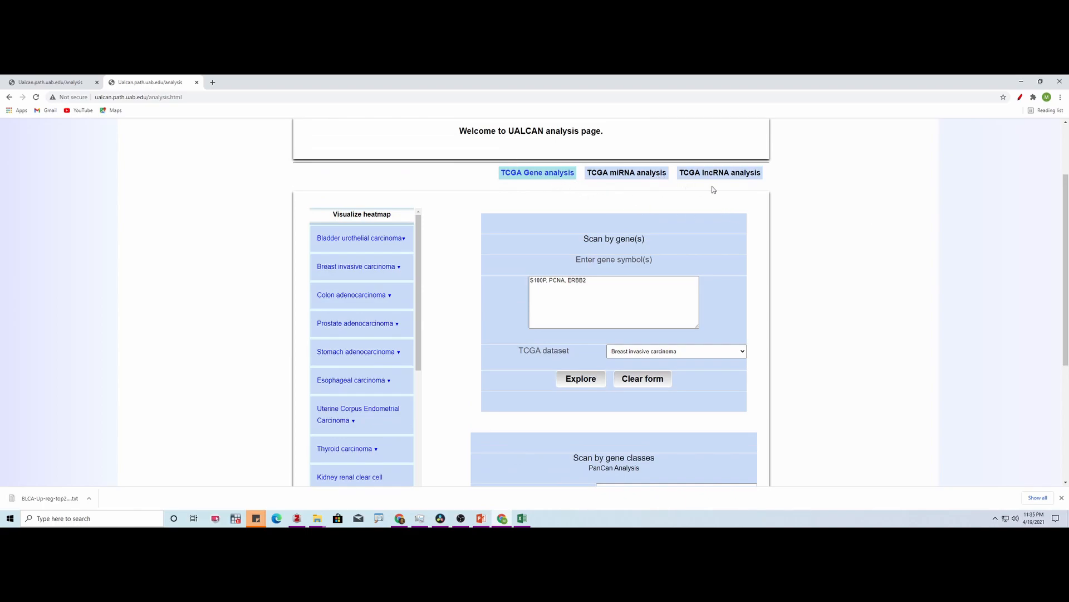
- Examine the gene symbol entry and the available TCGA datasets in the Scan by gene(s) form
{"action": "left_click", "coordinate": [613, 280]}
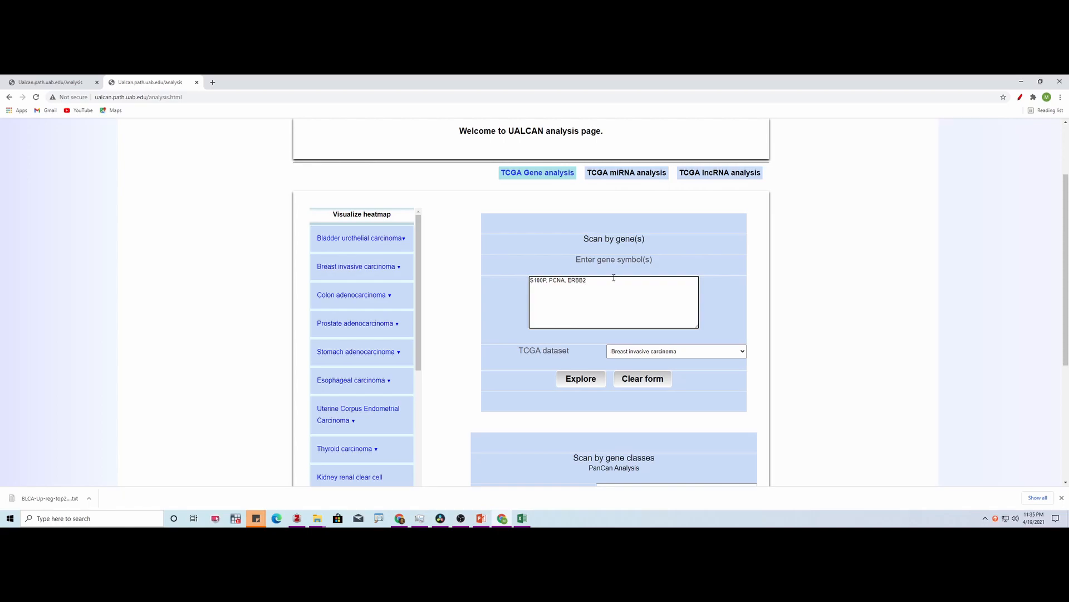
{"action": "scroll", "coordinate": [646, 232], "scroll_direction": "down", "scroll_amount": 1}
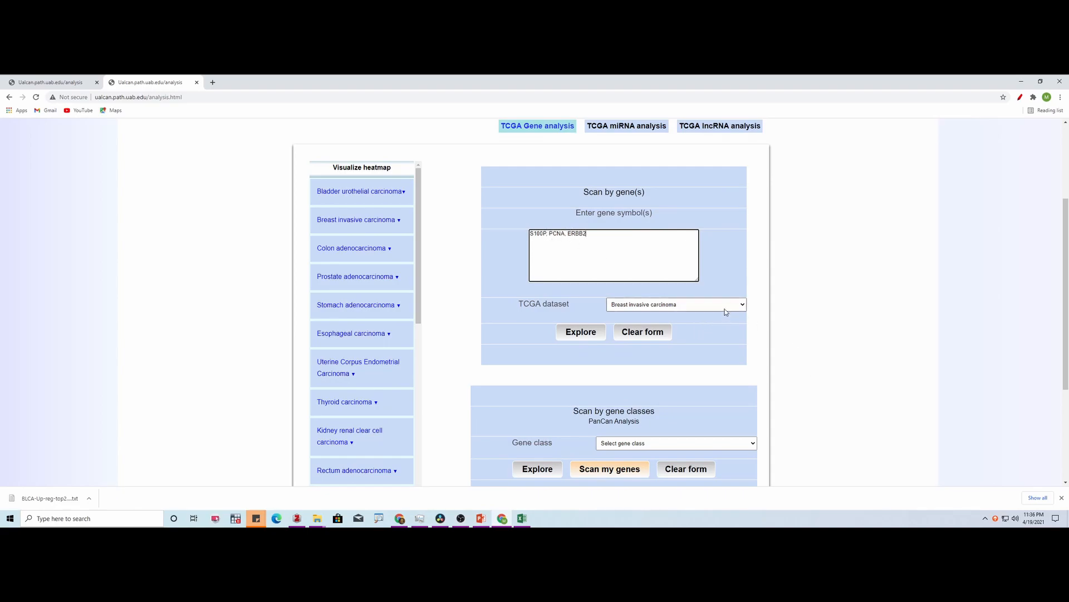
{"action": "left_click", "coordinate": [728, 309]}
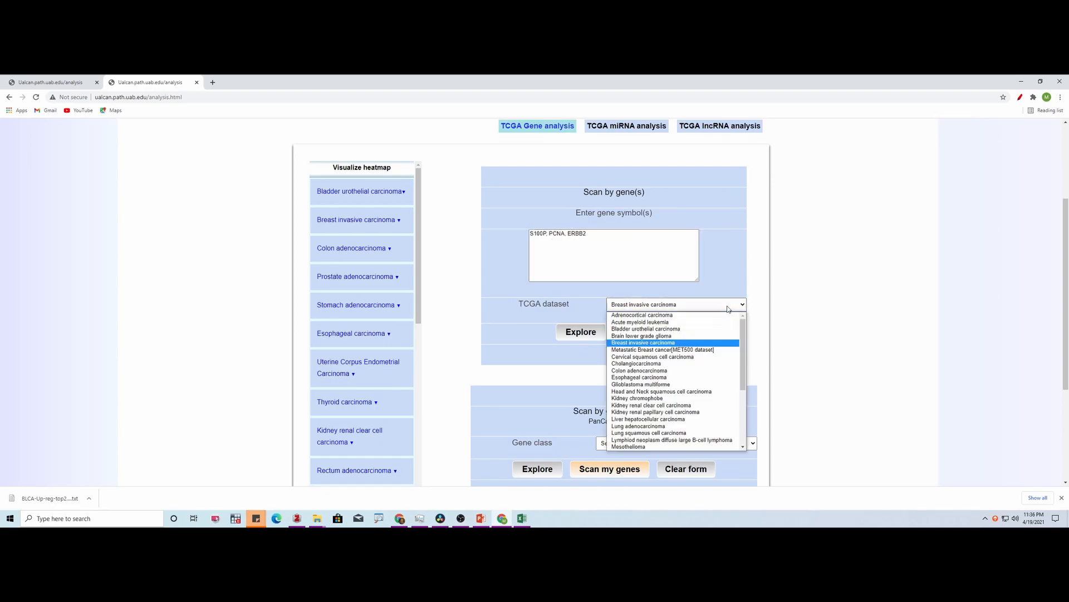
{"action": "mouse_move", "coordinate": [745, 334]}
{"action": "left_mouse_down"}
{"action": "mouse_move", "coordinate": [744, 380]}
{"action": "mouse_move", "coordinate": [745, 326]}
{"action": "left_mouse_up"}
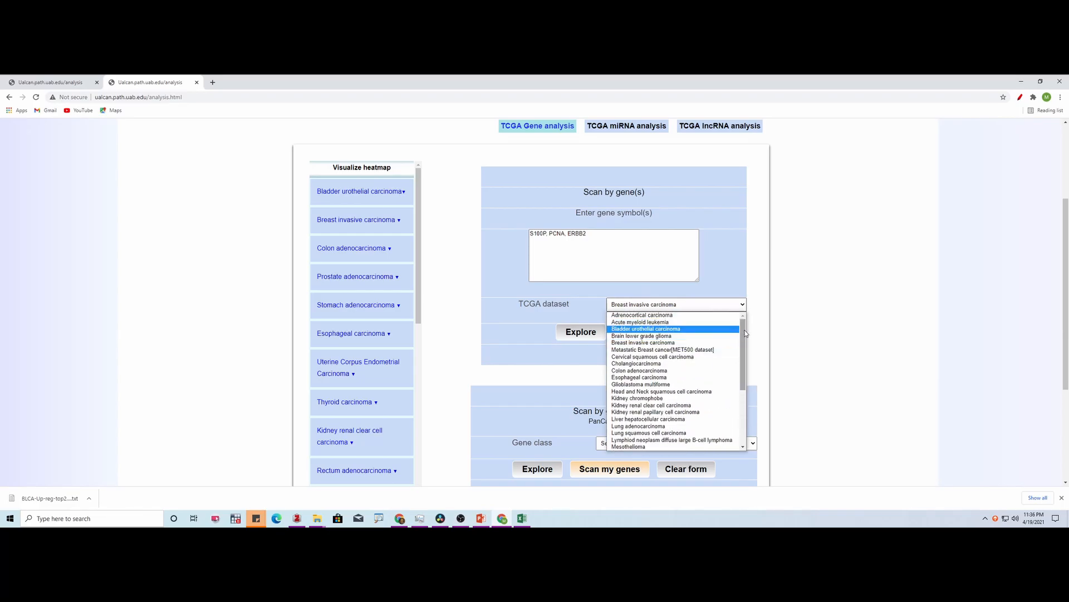
{"action": "left_click", "coordinate": [753, 280]}
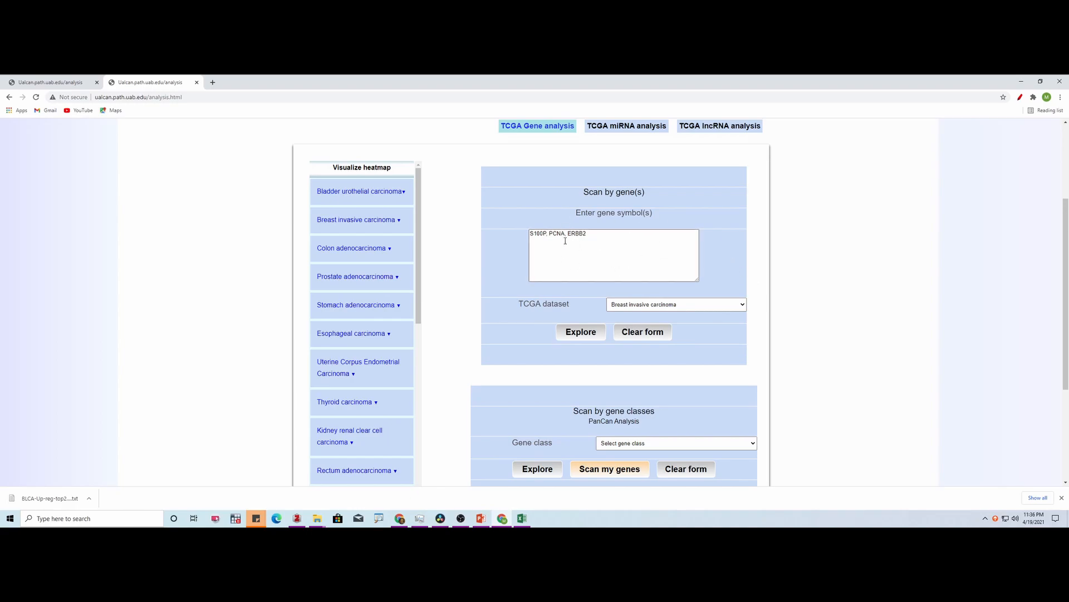
- Scan S100P, PCNA and ERBB2 in the Breast invasive carcinoma dataset and view S100P's pan-cancer expression in a new tab
{"action": "left_click", "coordinate": [582, 340]}
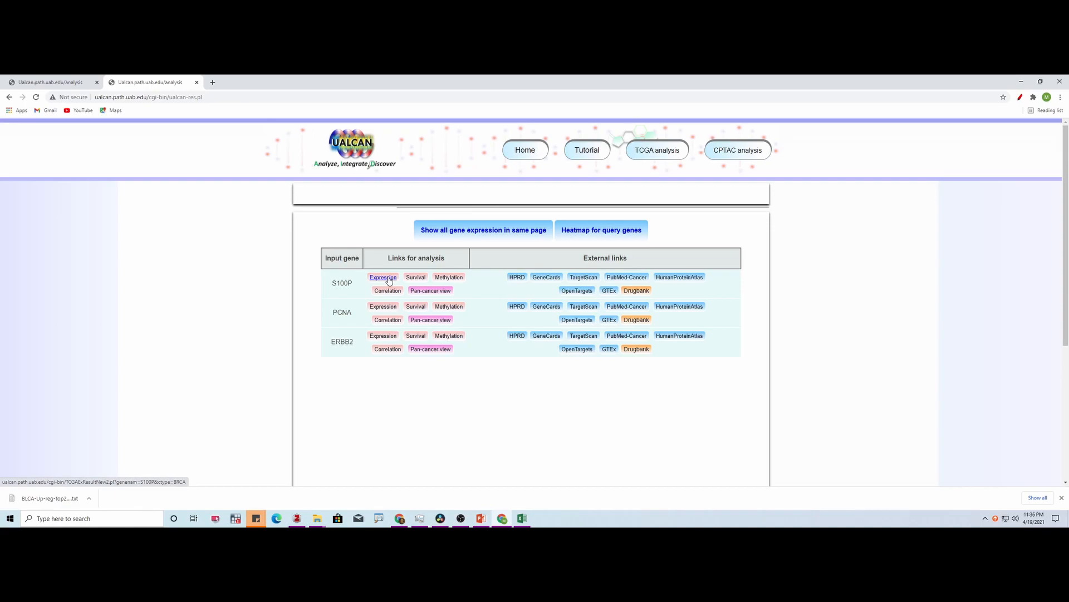
{"action": "right_click", "coordinate": [432, 293]}
{"action": "left_click", "coordinate": [449, 300]}
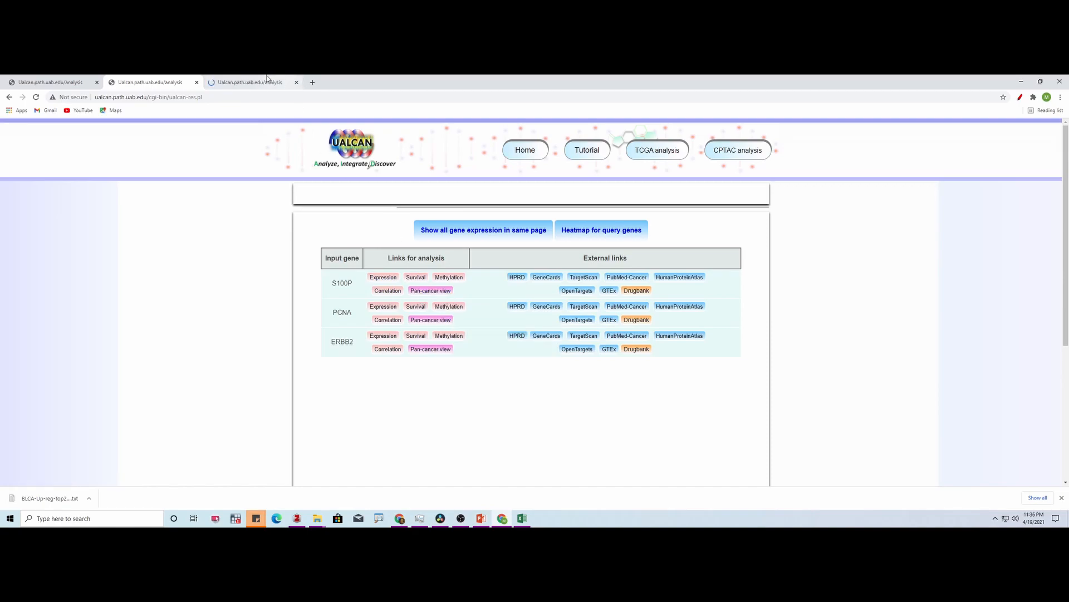
{"action": "left_click", "coordinate": [250, 79]}
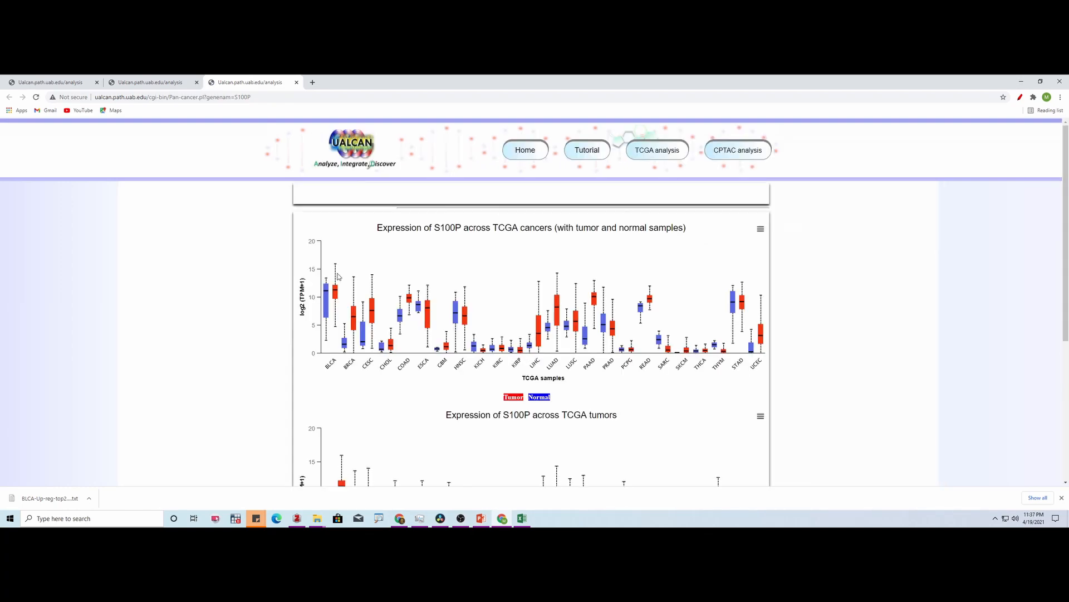
{"action": "scroll", "coordinate": [338, 277], "scroll_direction": "down", "scroll_amount": 4}
{"action": "scroll", "coordinate": [338, 277], "scroll_direction": "up", "scroll_amount": 4}
- Return to the gene results and open S100P's expression analysis, inspecting the primary tumor box plot and the Normal-vs-Primary significance
{"action": "key", "text": "ctrl+shift+Tab"}
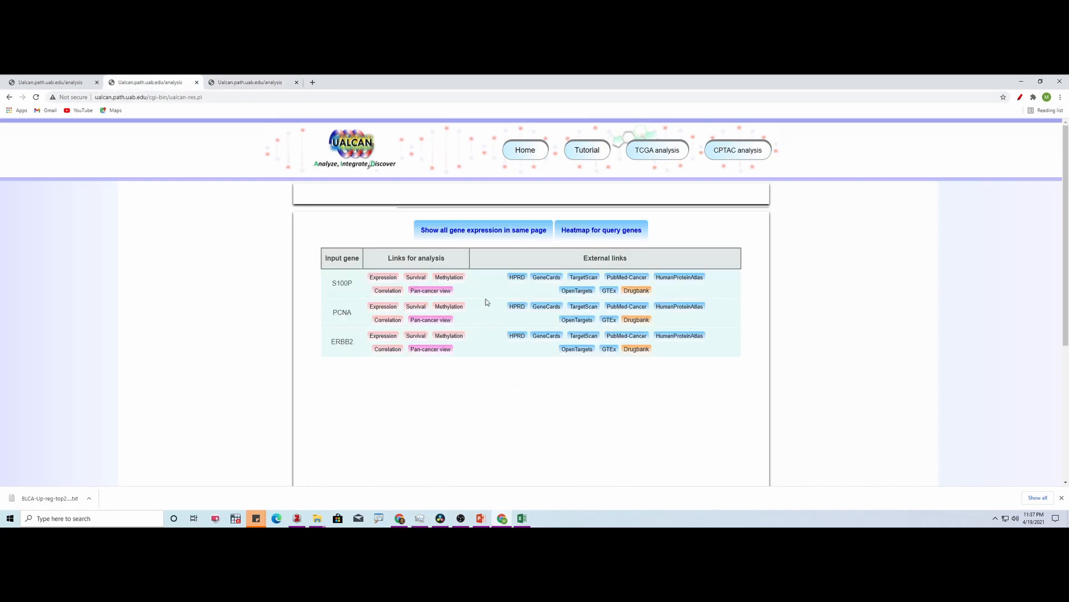
{"action": "left_click", "coordinate": [389, 279]}
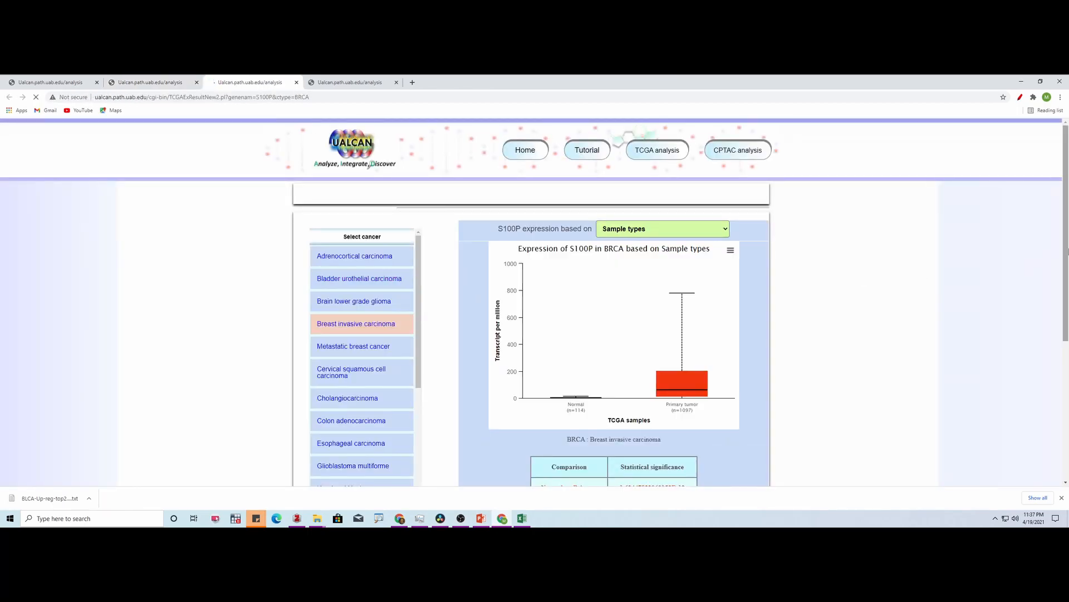
{"action": "scroll", "coordinate": [1067, 267], "scroll_direction": "down", "scroll_amount": 1}
{"action": "scroll", "coordinate": [1067, 267], "scroll_direction": "down", "scroll_amount": 1}
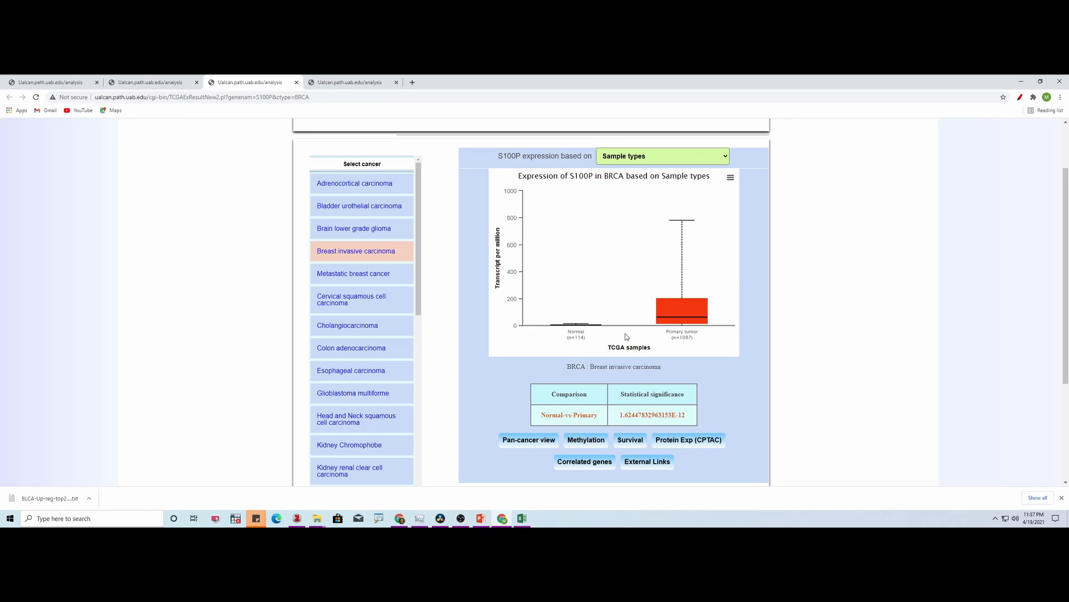
{"action": "mouse_move", "coordinate": [672, 311]}
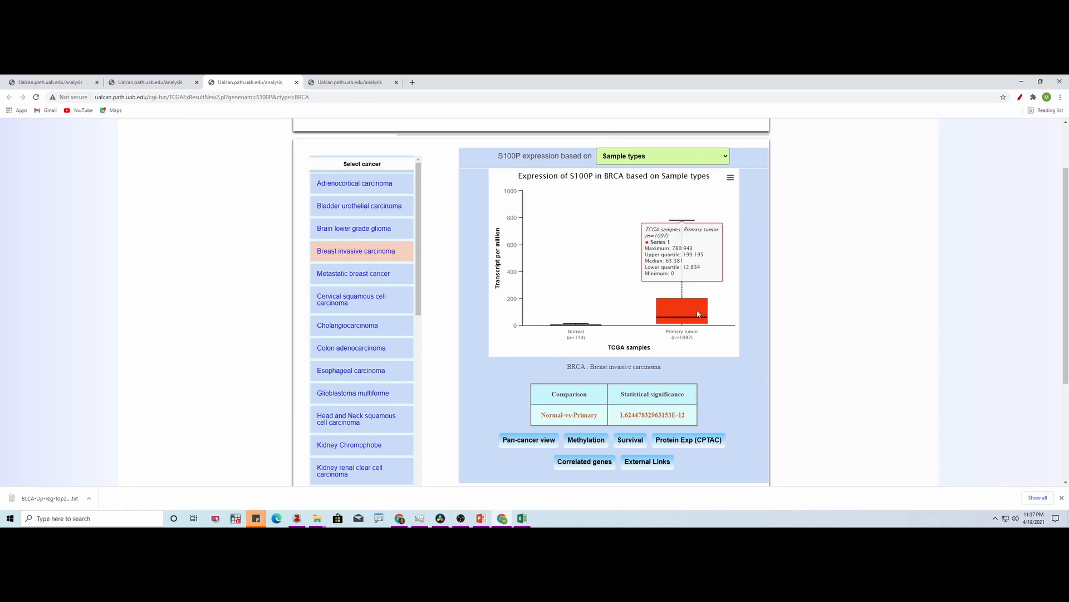
{"action": "scroll", "coordinate": [698, 313], "scroll_direction": "down", "scroll_amount": 1}
{"action": "scroll", "coordinate": [572, 368], "scroll_direction": "up", "scroll_amount": 1}
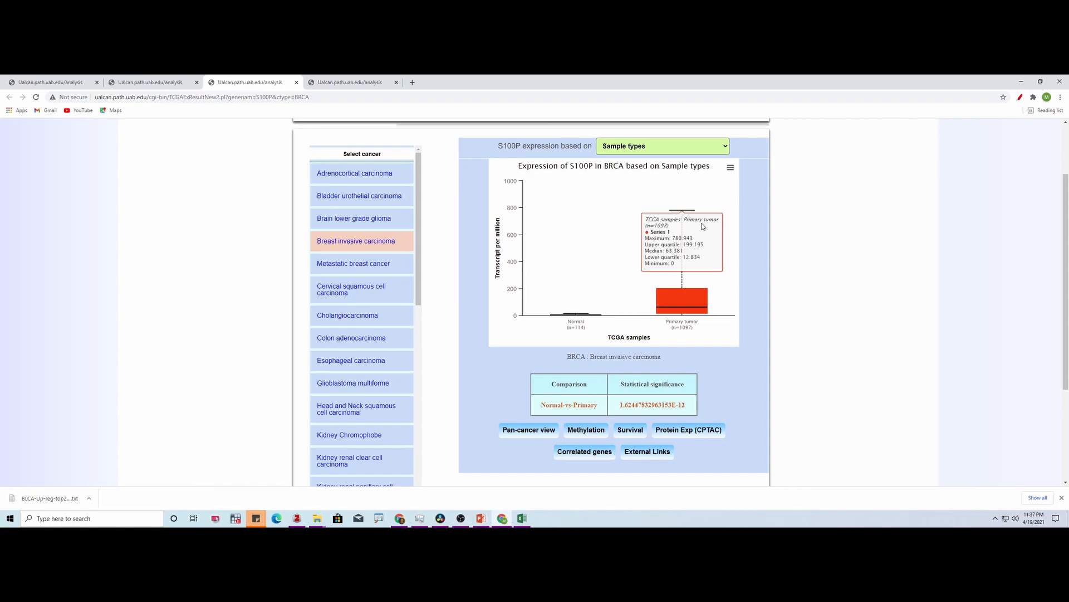
- Display S100P expression based on Individual cancer stages and show the statistical comparisons between normal samples and the stages
{"action": "left_click", "coordinate": [715, 148]}
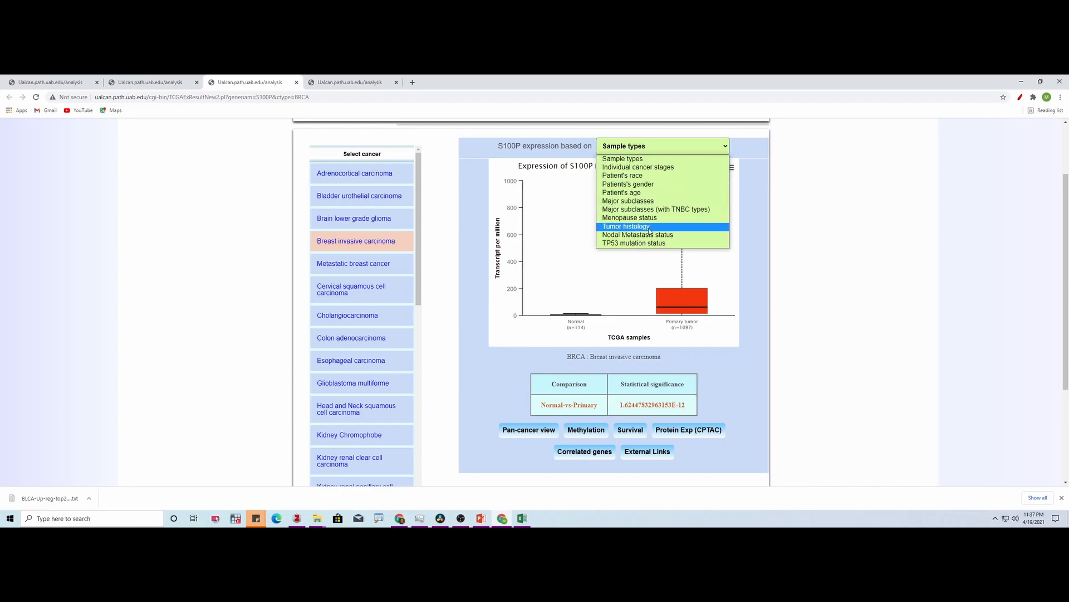
{"action": "left_click", "coordinate": [651, 167]}
{"action": "mouse_move", "coordinate": [618, 376]}
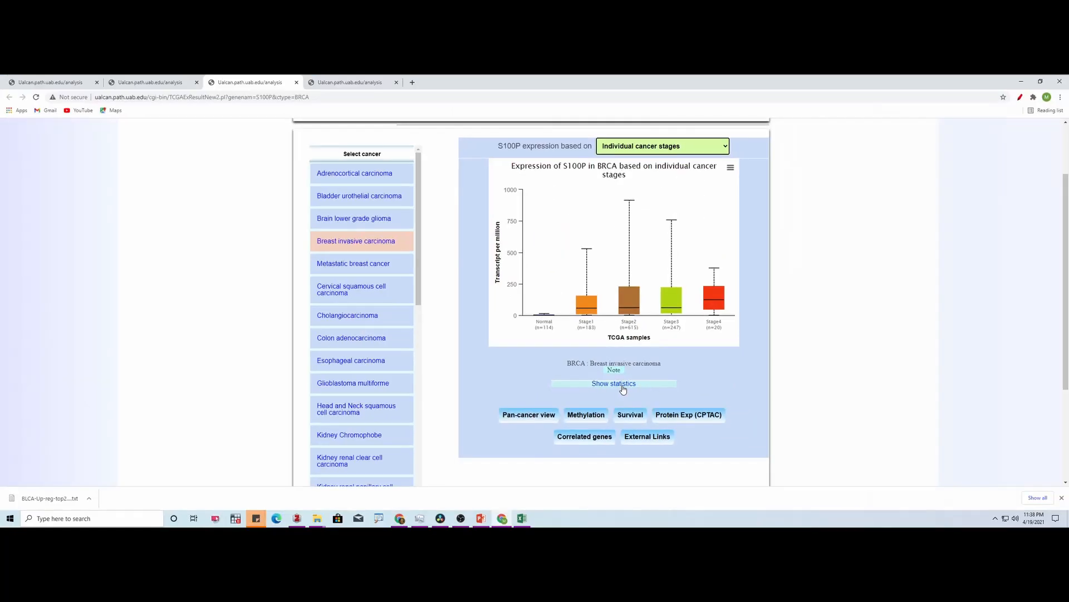
{"action": "left_click", "coordinate": [625, 384]}
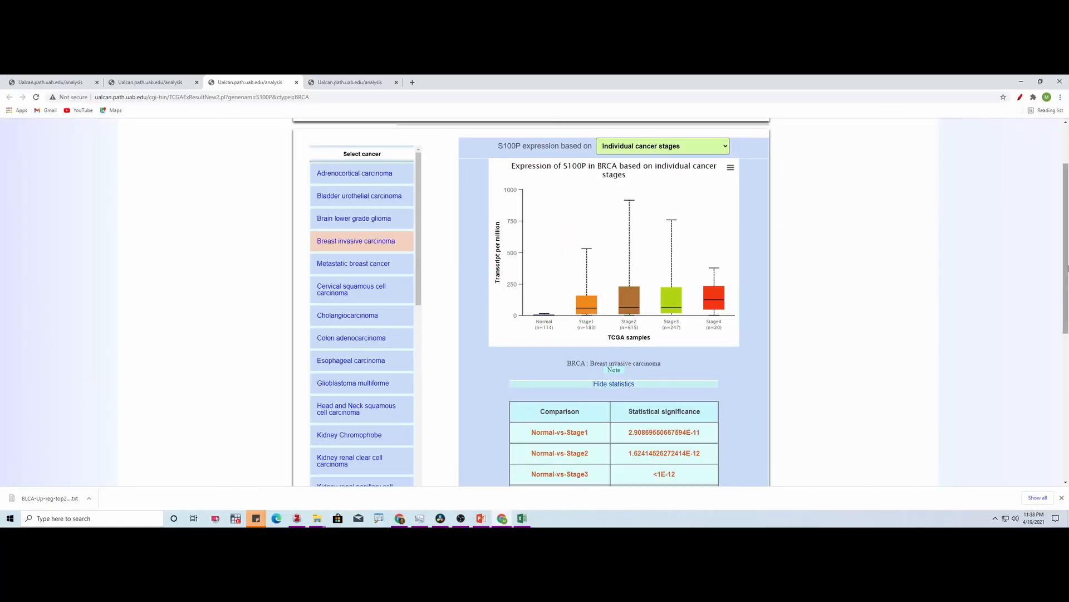
{"action": "scroll", "coordinate": [1067, 273], "scroll_direction": "down", "scroll_amount": 1}
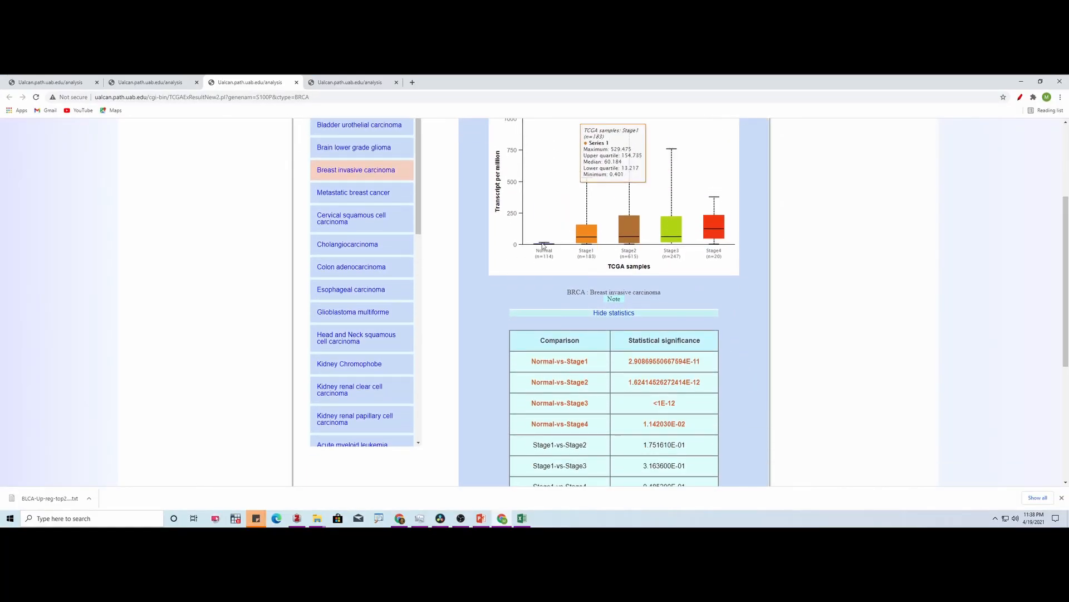
{"action": "left_click_drag", "start_coordinate": [1068, 295], "coordinate": [1067, 269]}
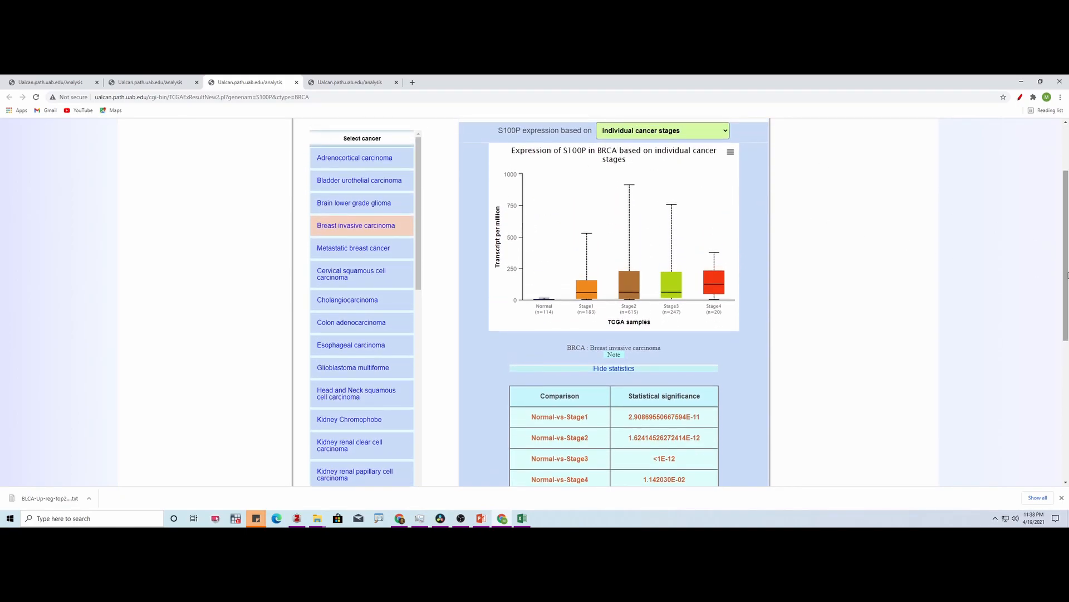
{"action": "left_click_drag", "start_coordinate": [1068, 262], "coordinate": [1067, 236]}
- Base the S100P expression chart on Sample types again and inspect the primary tumor values
{"action": "left_click", "coordinate": [695, 170]}
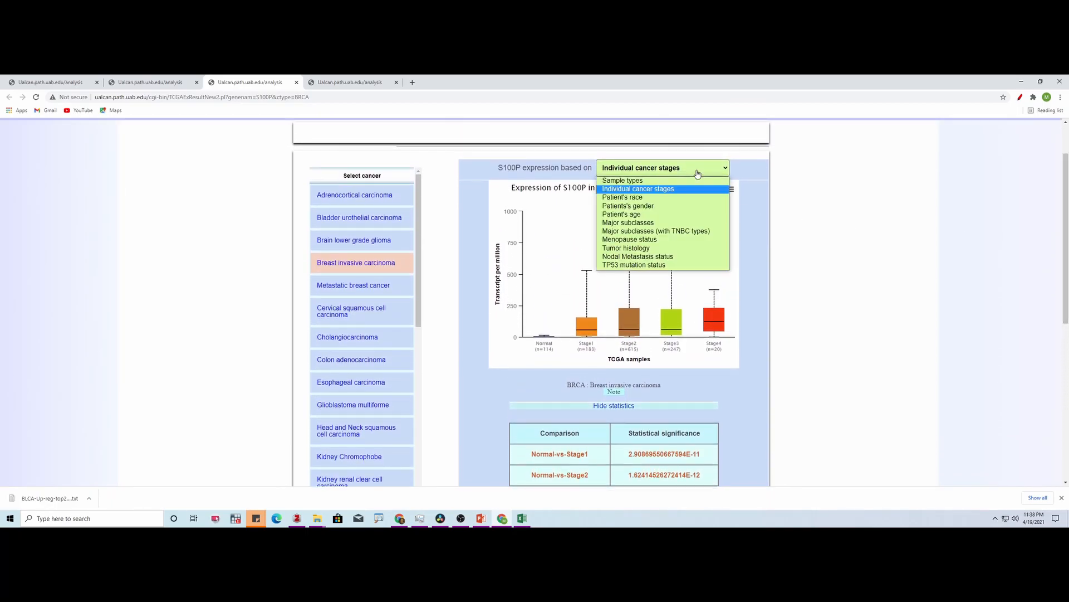
{"action": "left_click", "coordinate": [685, 182]}
{"action": "scroll", "coordinate": [604, 266], "scroll_direction": "down", "scroll_amount": 1}
{"action": "scroll", "coordinate": [604, 266], "scroll_direction": "up", "scroll_amount": 1}
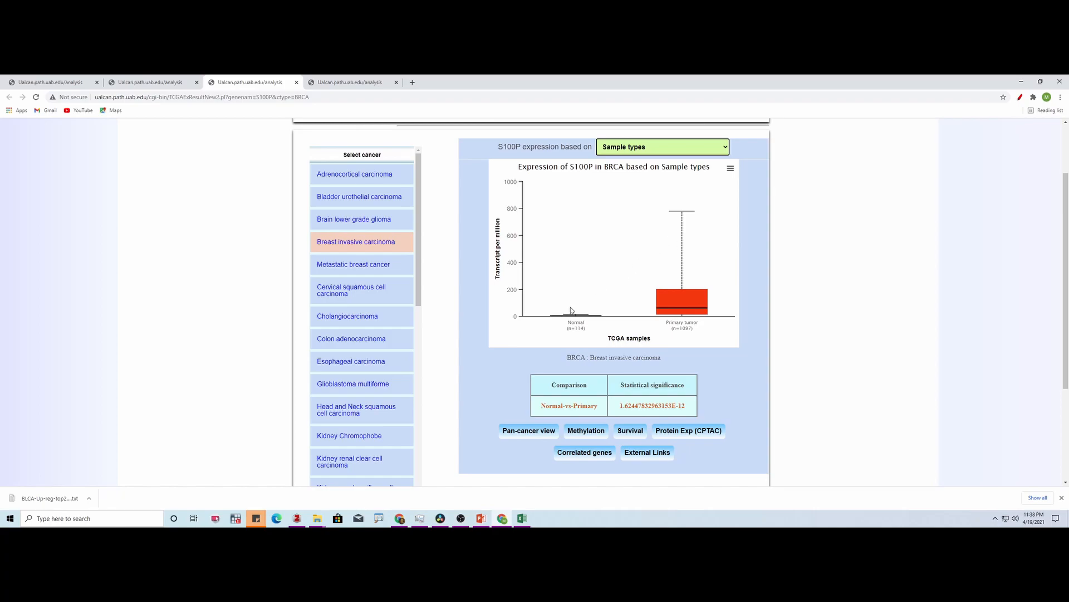
{"action": "mouse_move", "coordinate": [673, 305]}
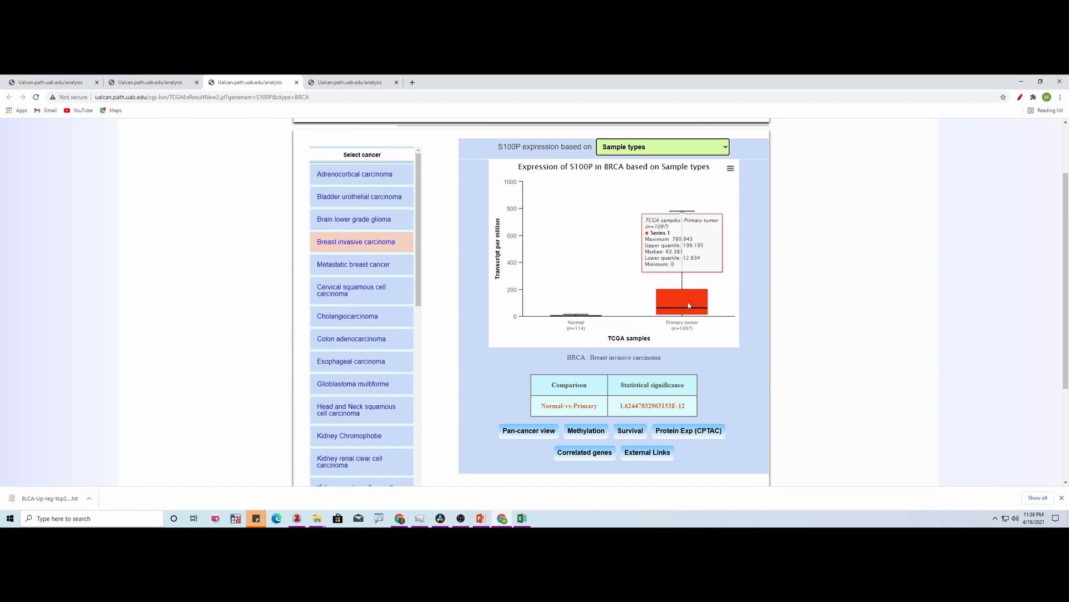
{"action": "scroll", "coordinate": [1068, 245], "scroll_direction": "up", "scroll_amount": 2}
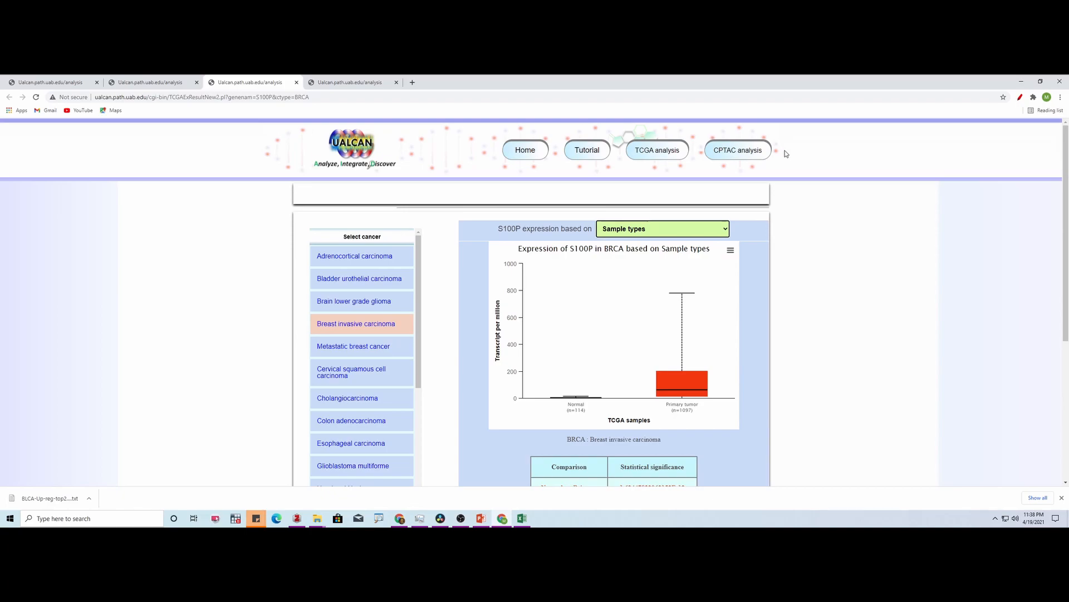
- Open S100P's promoter methylation profile in breast cancer, base it on Individual cancer stages and show its statistics
{"action": "left_click_drag", "start_coordinate": [1067, 210], "coordinate": [1068, 268]}
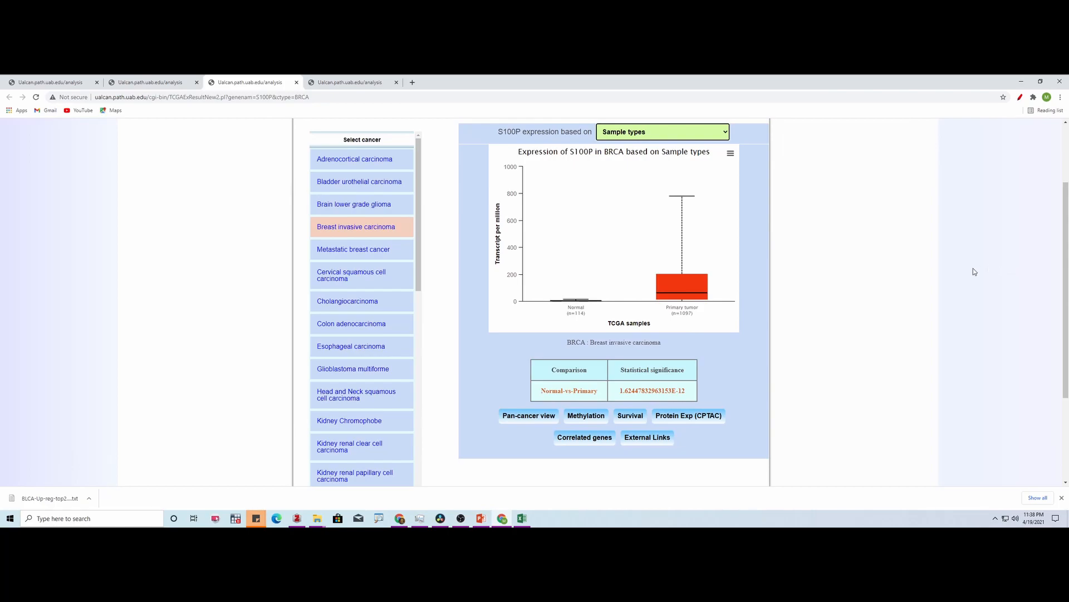
{"action": "left_click", "coordinate": [596, 420]}
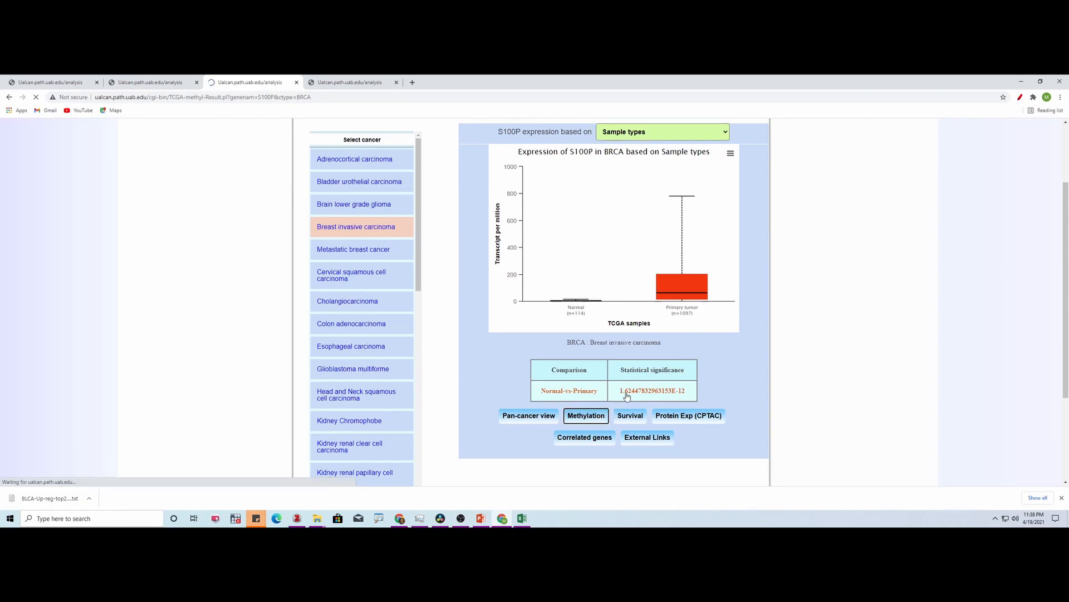
{"action": "scroll", "coordinate": [991, 287], "scroll_direction": "down", "scroll_amount": 1}
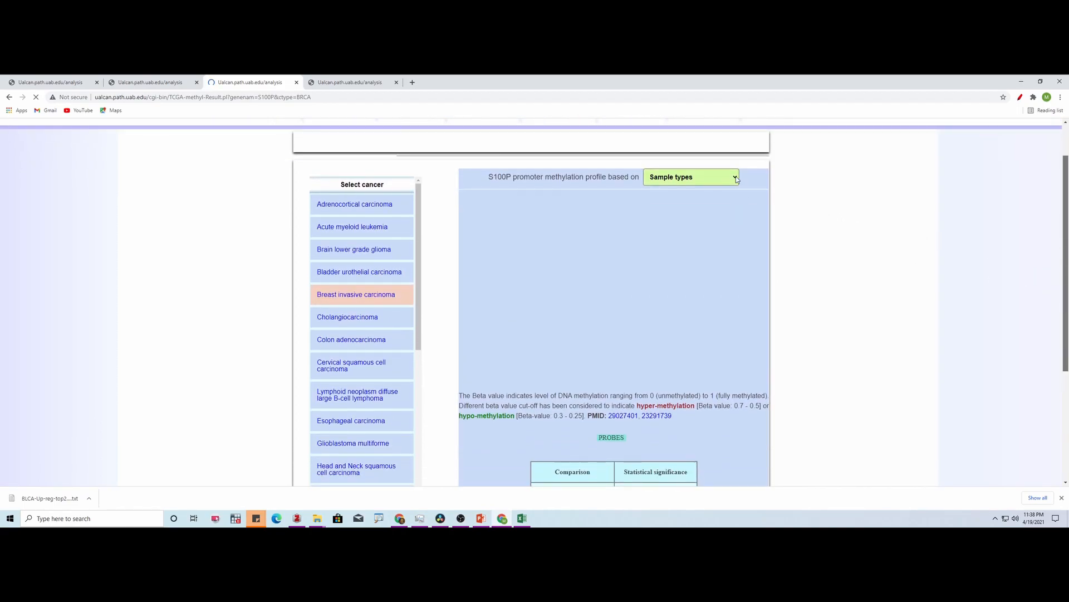
{"action": "left_click", "coordinate": [733, 178]}
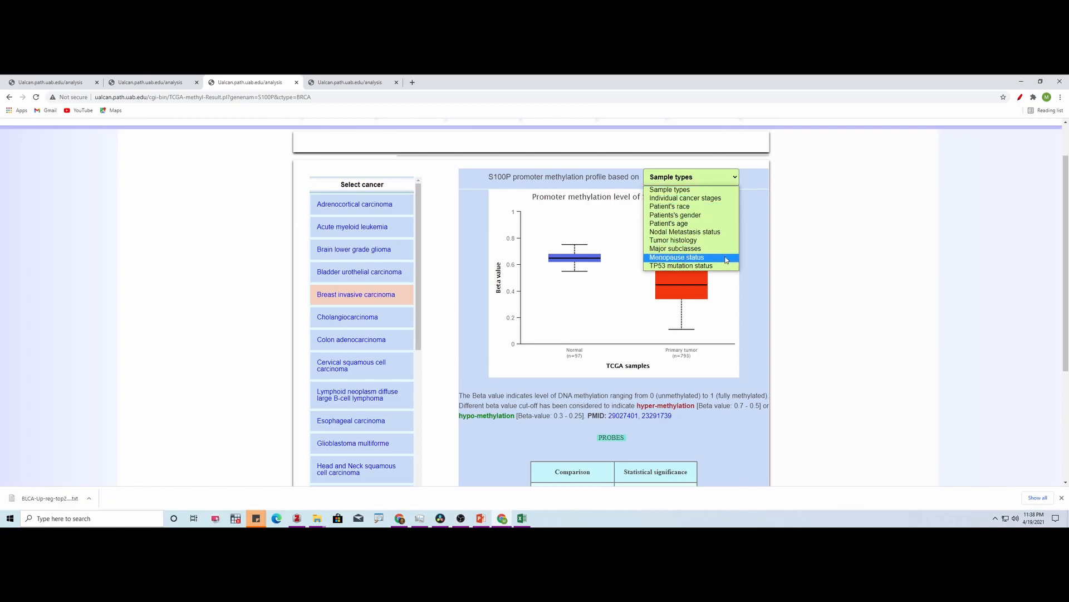
{"action": "left_click", "coordinate": [717, 199]}
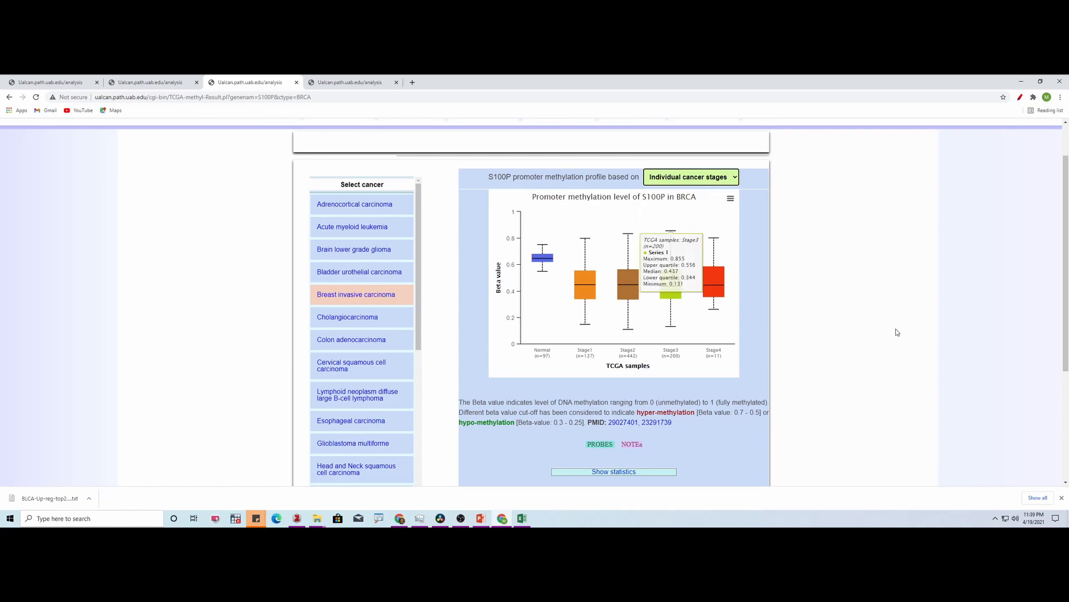
{"action": "scroll", "coordinate": [892, 335], "scroll_direction": "down", "scroll_amount": 1}
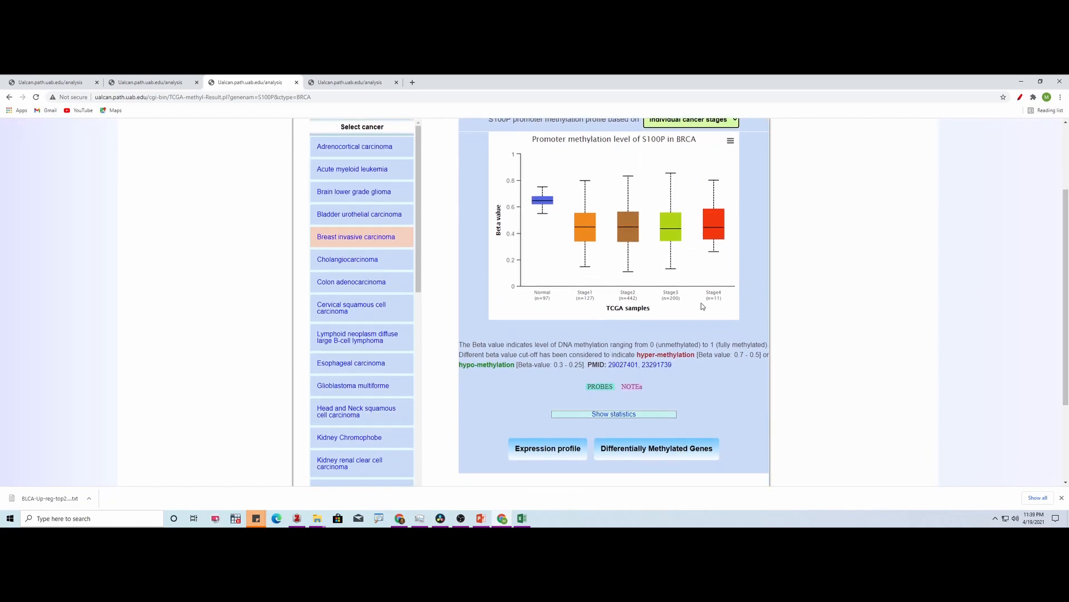
{"action": "left_click", "coordinate": [614, 414]}
{"action": "left_click_drag", "start_coordinate": [1067, 288], "coordinate": [1068, 266]}
- Base the S100P methylation profile on Sample types and review the Normal-vs-Primary significance table
{"action": "left_click", "coordinate": [681, 180]}
{"action": "left_click", "coordinate": [688, 193]}
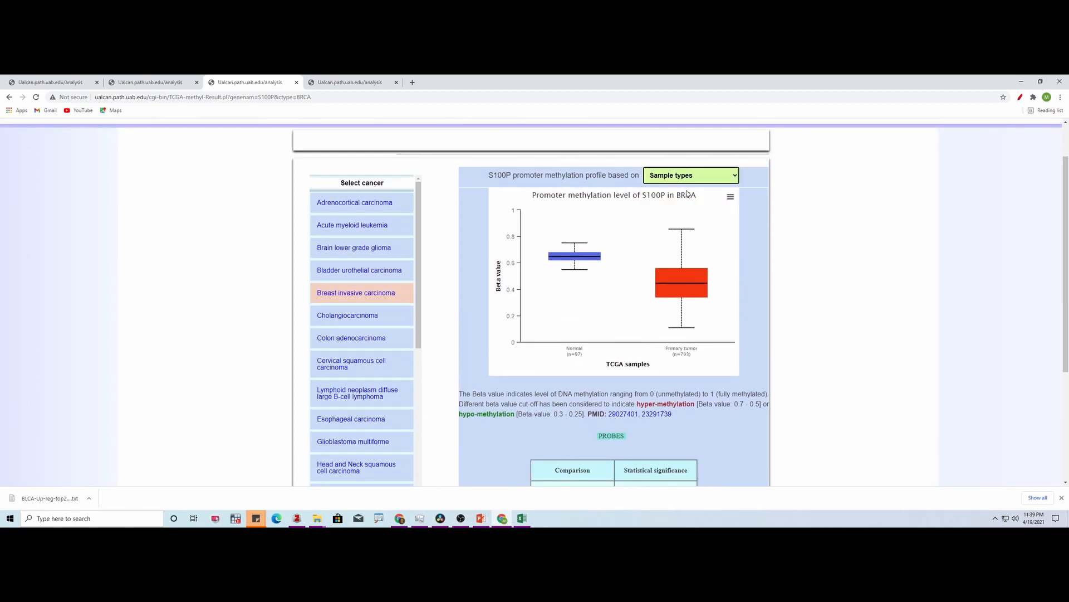
{"action": "left_click_drag", "start_coordinate": [1066, 295], "coordinate": [1068, 309]}
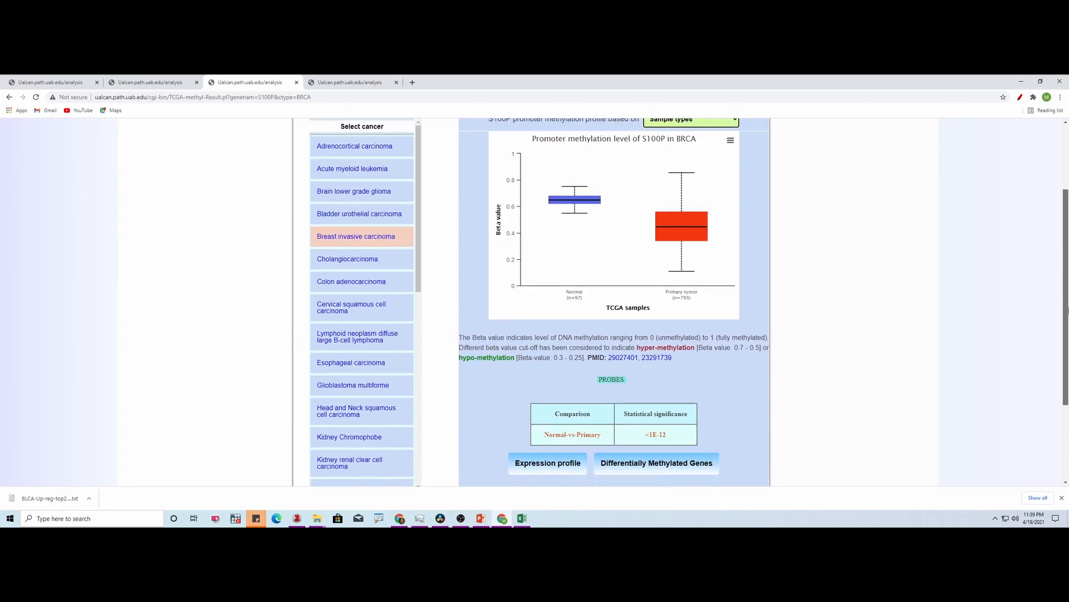
{"action": "left_click_drag", "start_coordinate": [1068, 309], "coordinate": [1041, 327]}
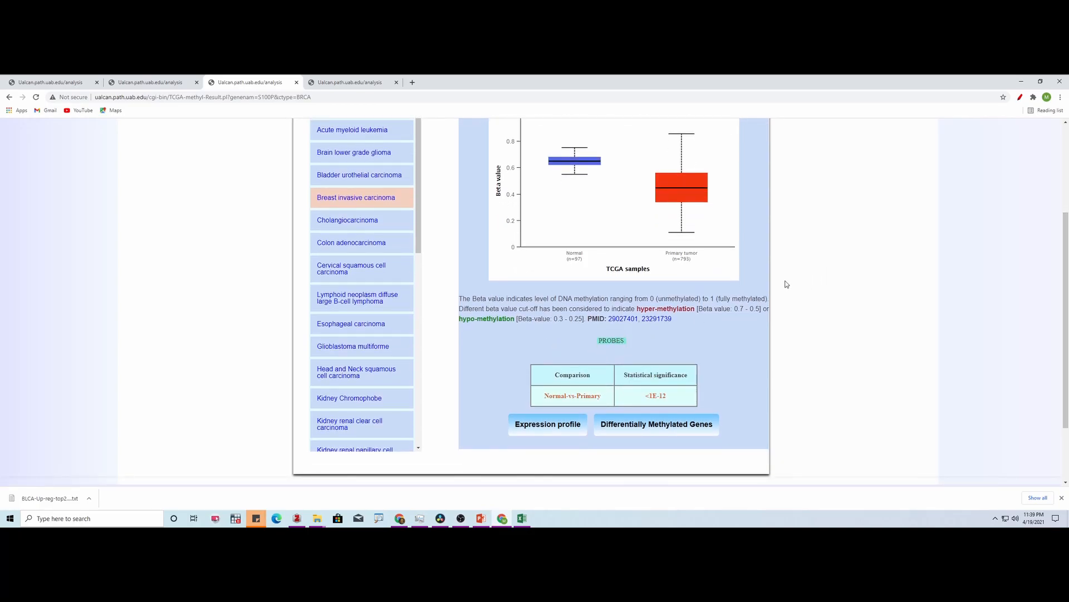
- Show the probe list below the methylation chart and examine the Illumina Ids with their RefGene_group entries
{"action": "left_click", "coordinate": [604, 344]}
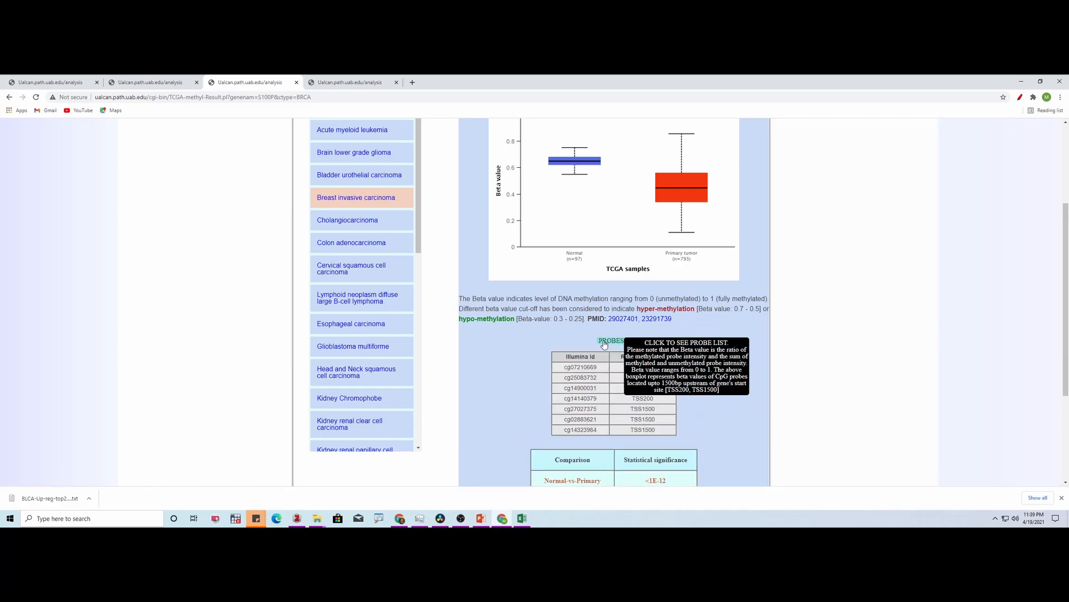
{"action": "left_click_drag", "start_coordinate": [1067, 309], "coordinate": [1067, 346]}
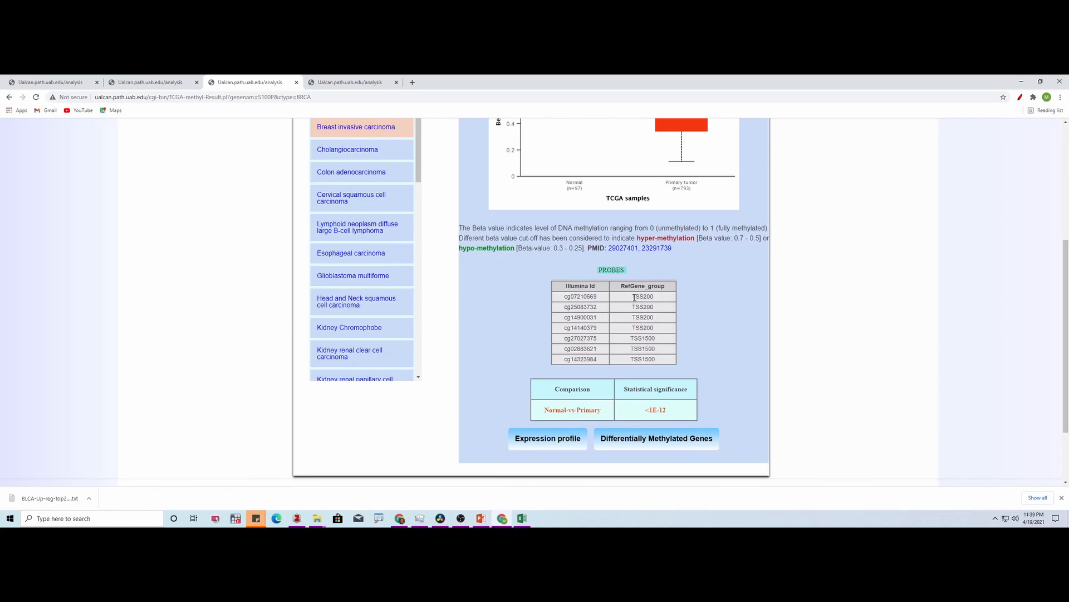
{"action": "left_click_drag", "start_coordinate": [633, 296], "coordinate": [655, 298]}
{"action": "left_click", "coordinate": [868, 343]}
{"action": "left_click_drag", "start_coordinate": [1067, 362], "coordinate": [1068, 284]}
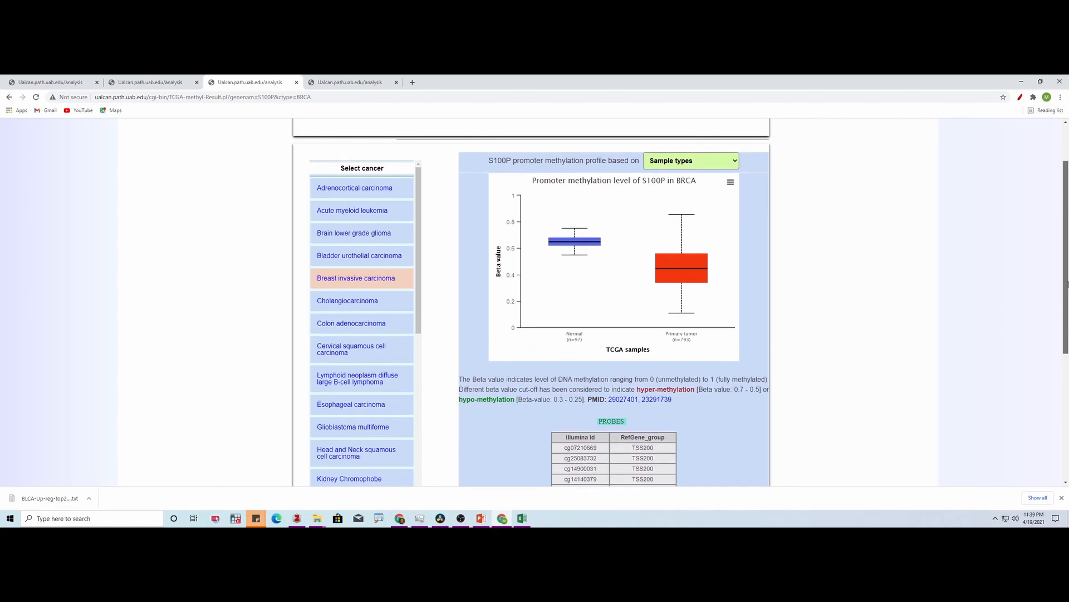
{"action": "left_click_drag", "start_coordinate": [1068, 284], "coordinate": [1068, 354]}
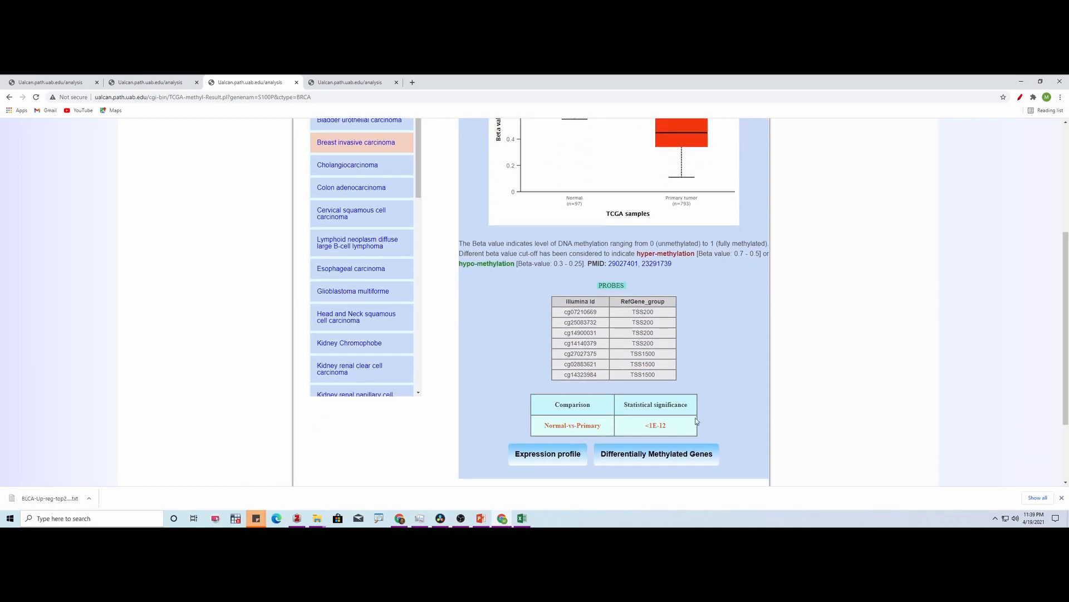
- Return to S100P's expression profile and open its survival analysis, examining the breast cancer patient survival plot
{"action": "left_click", "coordinate": [536, 461]}
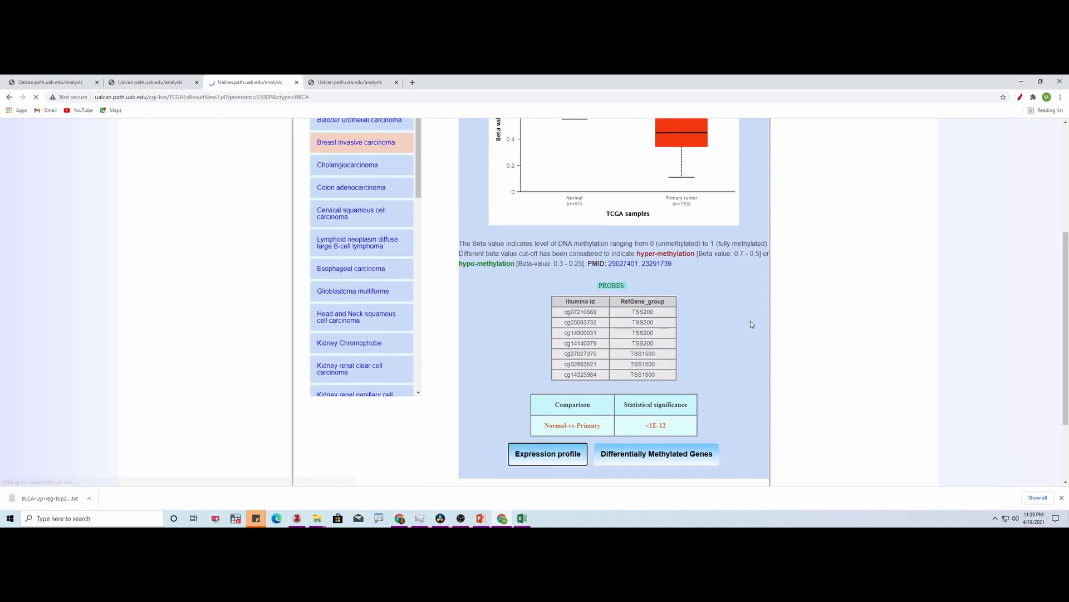
{"action": "left_click_drag", "start_coordinate": [1066, 211], "coordinate": [1066, 294]}
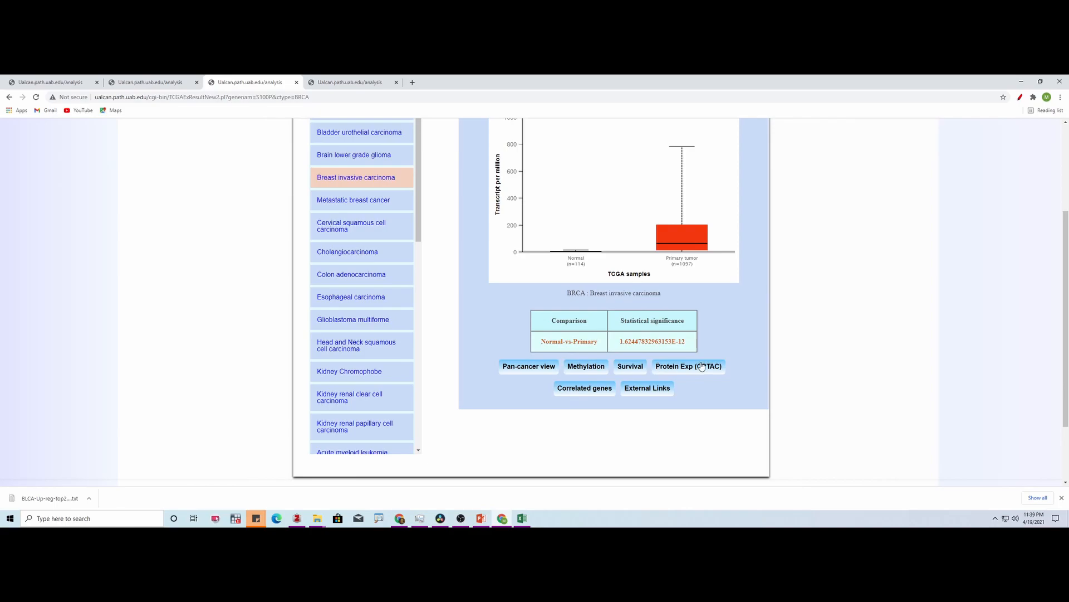
{"action": "left_click", "coordinate": [633, 369]}
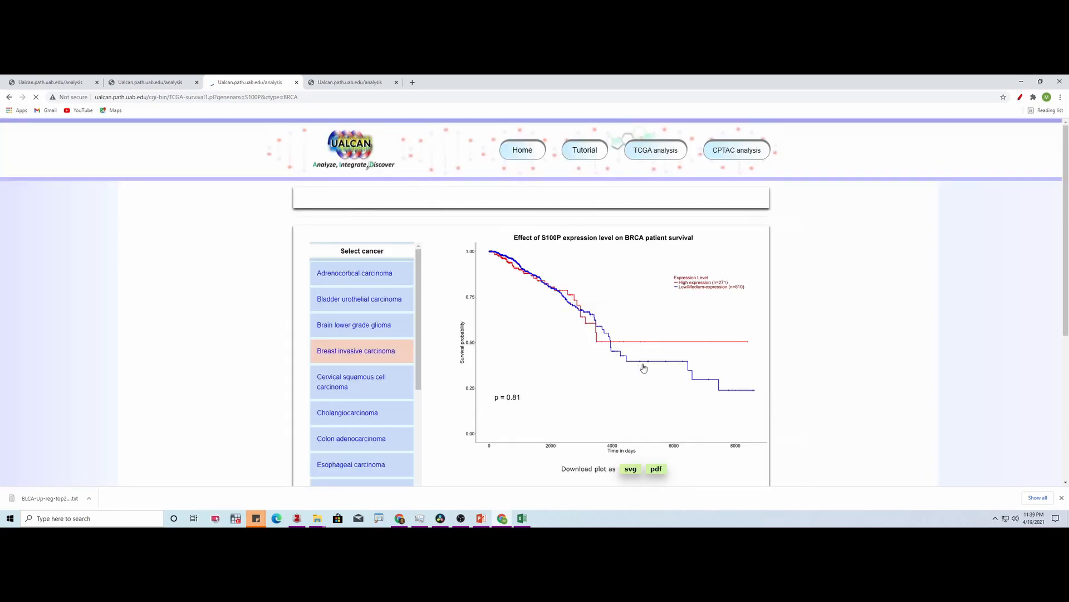
{"action": "scroll", "coordinate": [635, 368], "scroll_direction": "down", "scroll_amount": 1}
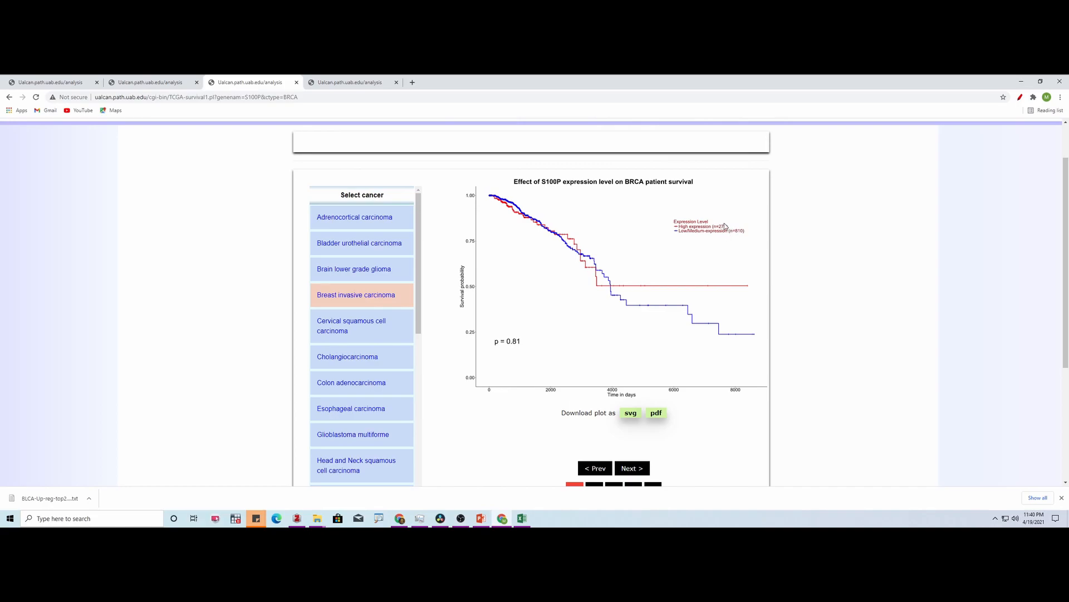
{"action": "scroll", "coordinate": [1068, 289], "scroll_direction": "down", "scroll_amount": 1}
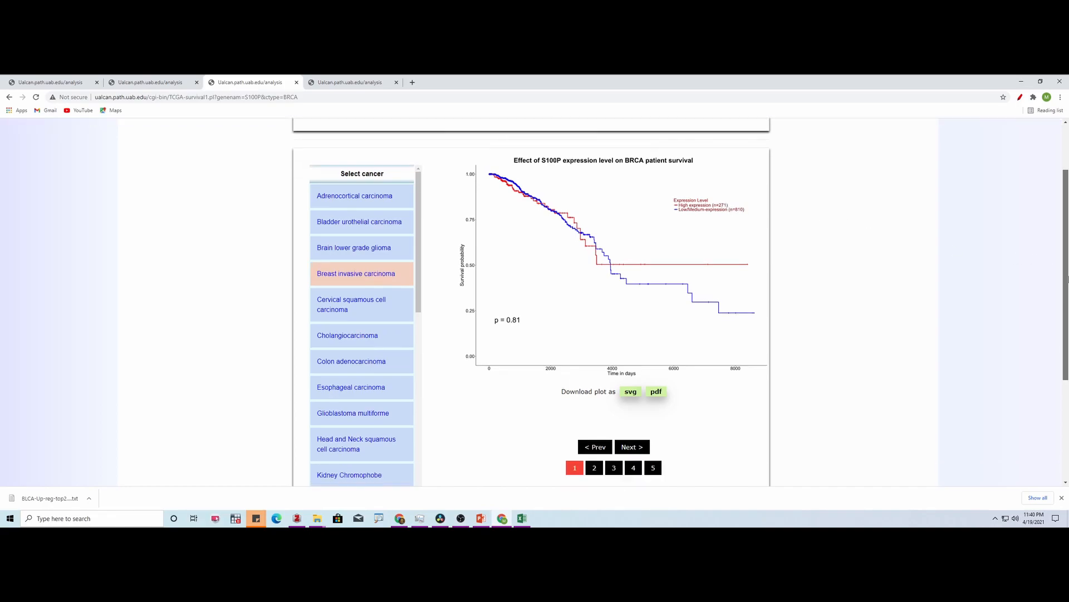
{"action": "left_click_drag", "start_coordinate": [1068, 290], "coordinate": [1068, 291]}
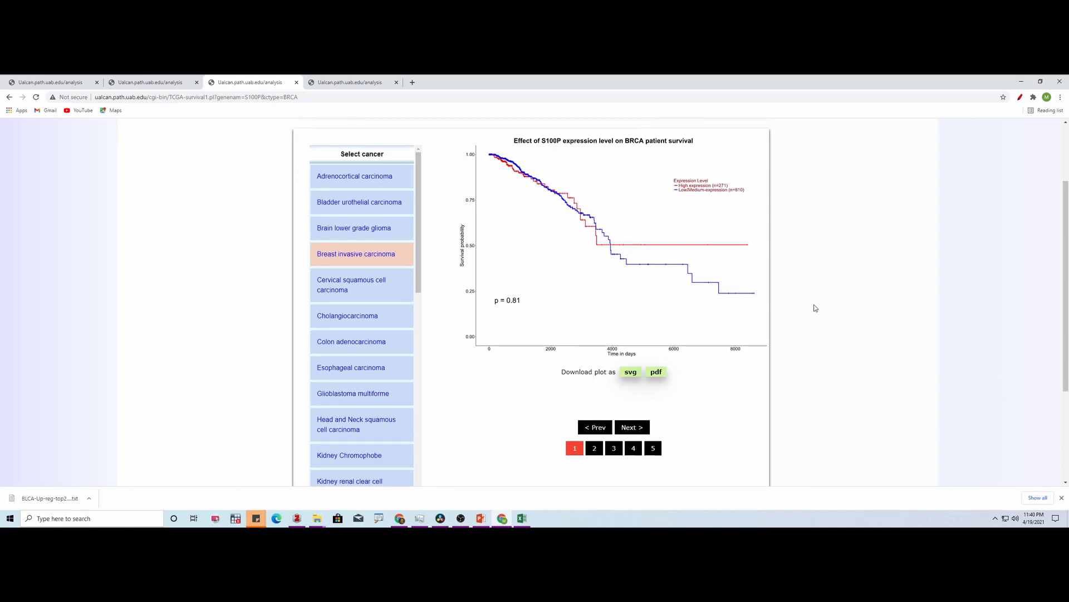
- Go through the remaining S100P breast cancer survival plots, including race, cancer type and menopause status
{"action": "left_click", "coordinate": [638, 427]}
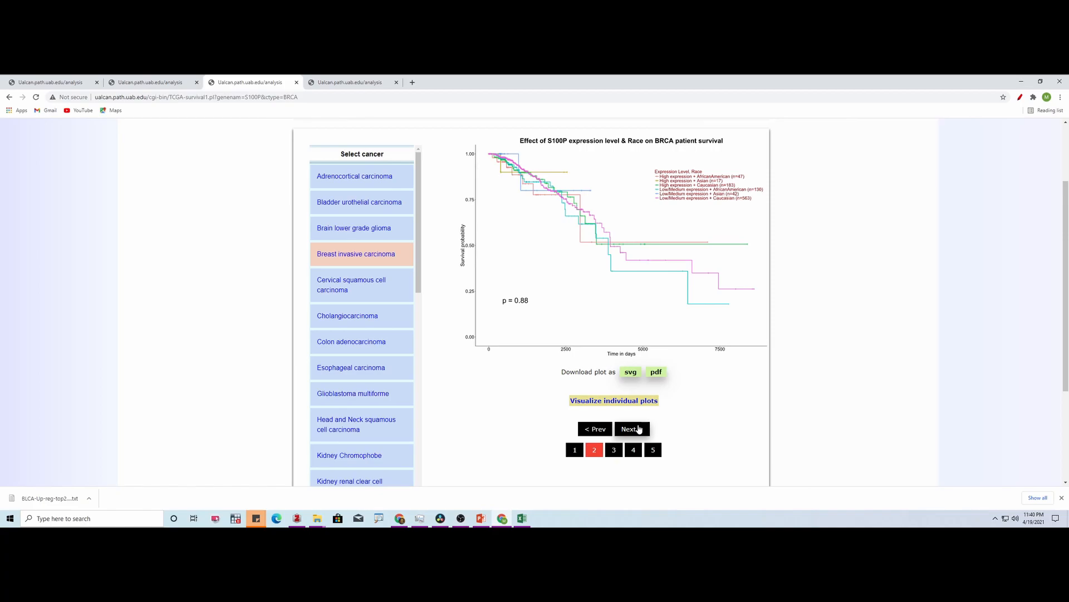
{"action": "left_click", "coordinate": [639, 429]}
{"action": "left_click", "coordinate": [639, 428]}
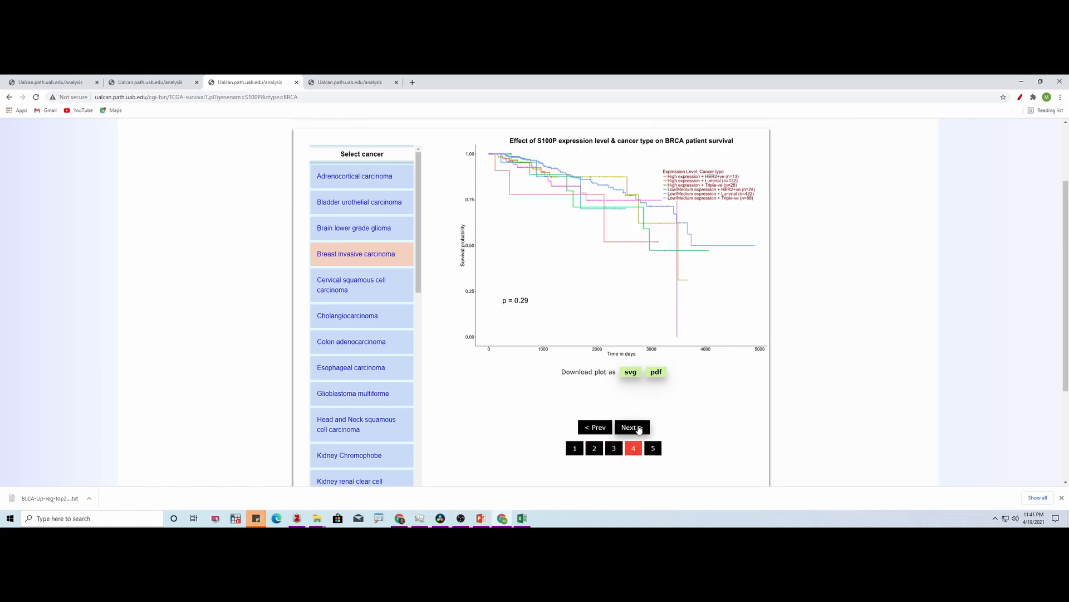
{"action": "left_click", "coordinate": [639, 428]}
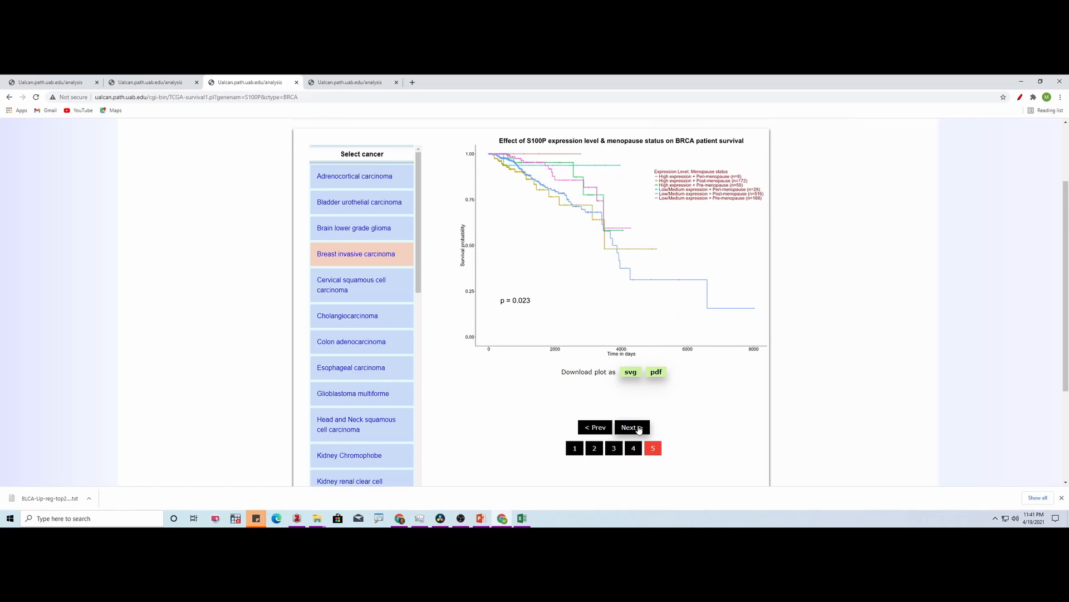
- Return to the query gene results, open S100P's expression profile in breast invasive carcinoma, and review its chart and significance table
{"action": "key", "text": "ctrl+shift+Tab"}
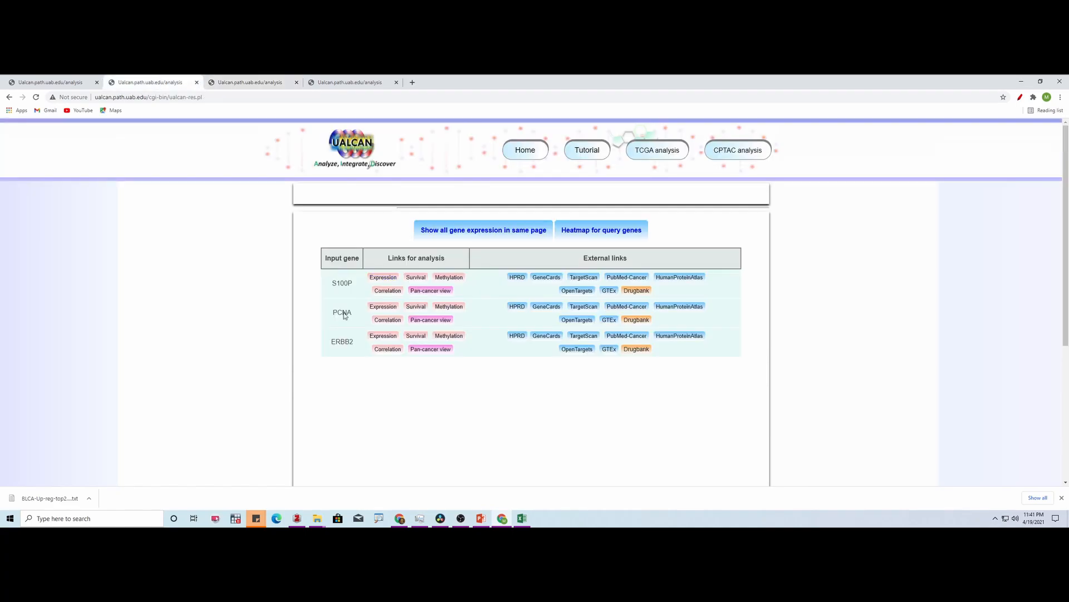
{"action": "left_click", "coordinate": [383, 277]}
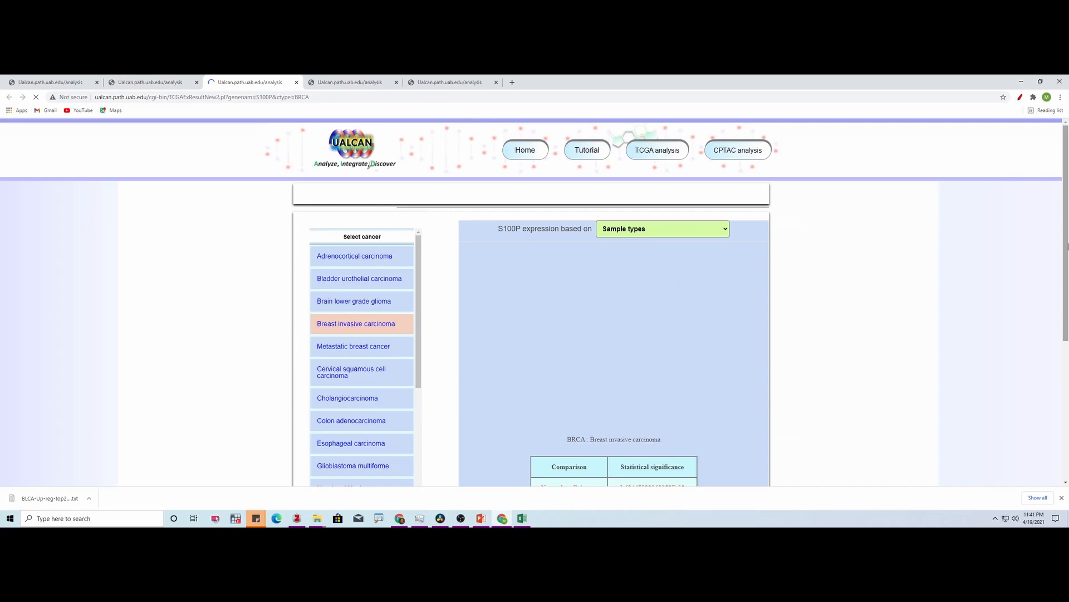
{"action": "scroll", "coordinate": [1067, 243], "scroll_direction": "down", "scroll_amount": 2}
{"action": "left_click_drag", "start_coordinate": [1068, 270], "coordinate": [1068, 254]}
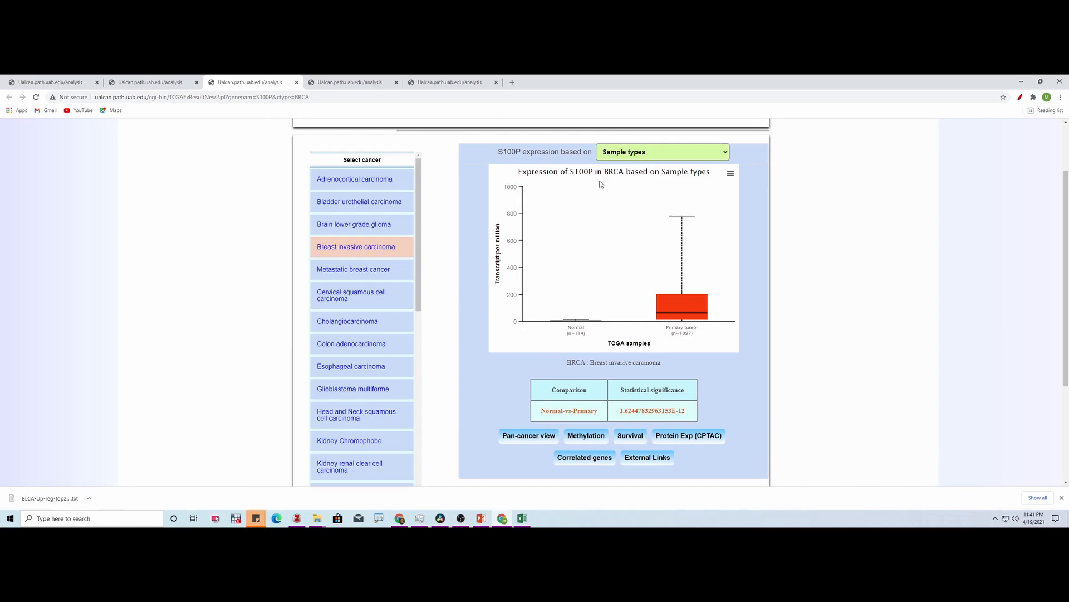
{"action": "scroll", "coordinate": [646, 192], "scroll_direction": "up", "scroll_amount": 2}
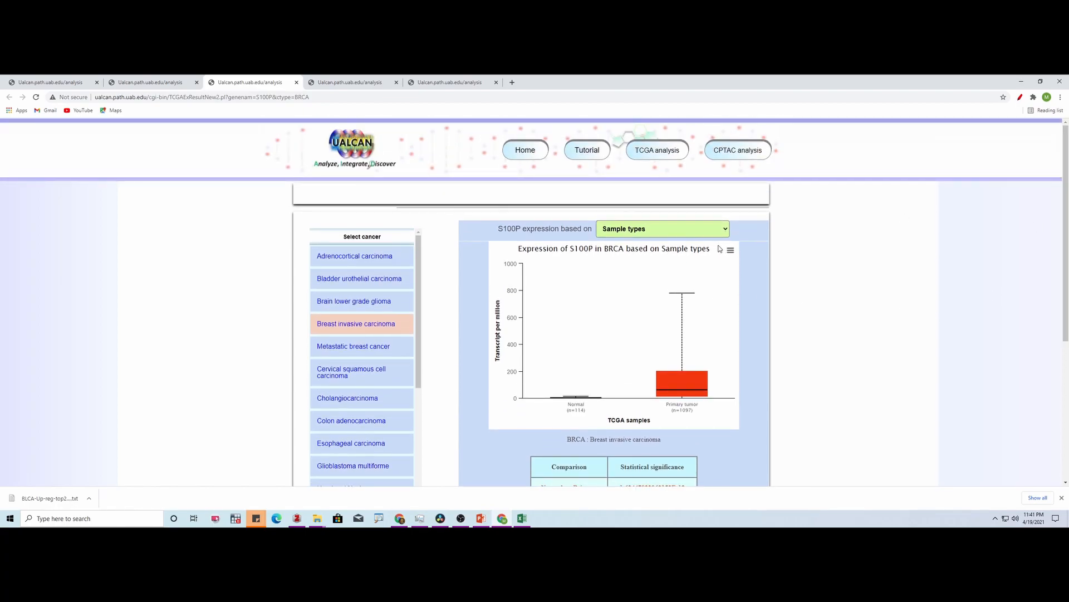
{"action": "scroll", "coordinate": [1067, 261], "scroll_direction": "down", "scroll_amount": 1}
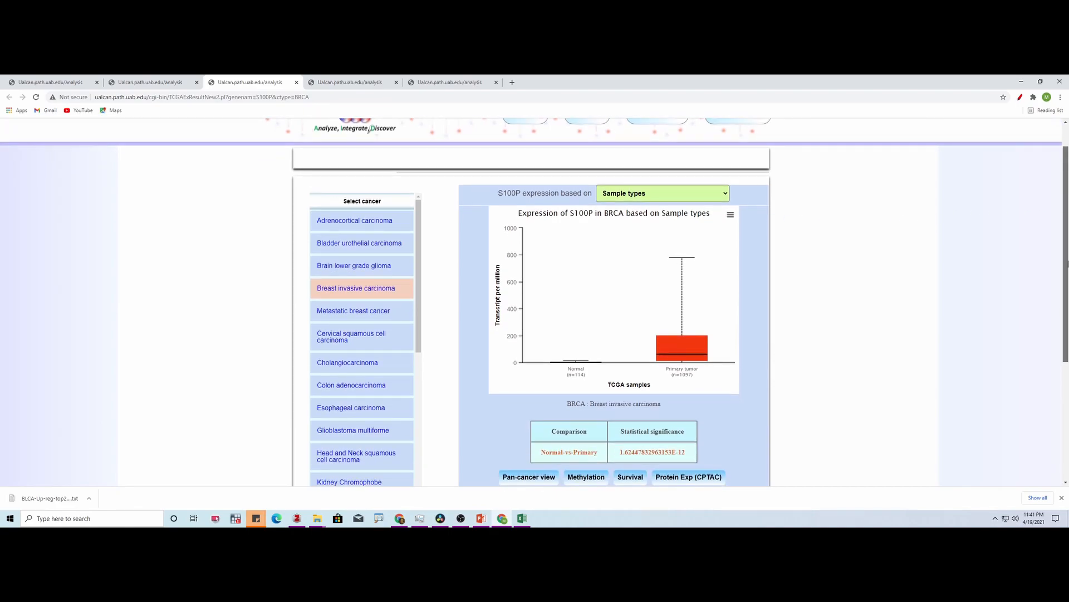
{"action": "scroll", "coordinate": [1068, 262], "scroll_direction": "down", "scroll_amount": 2}
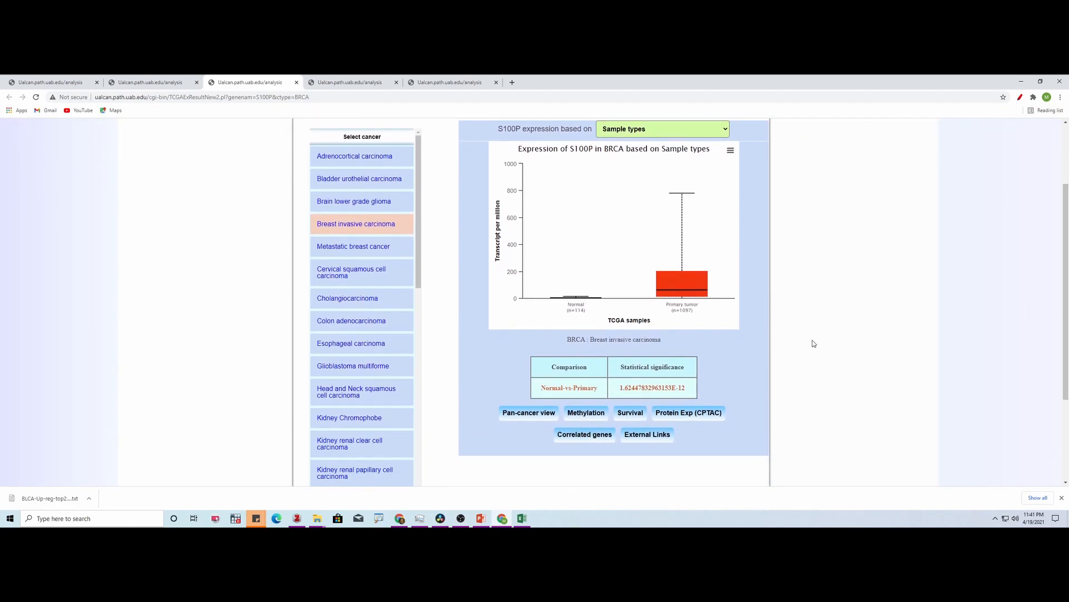
- Open S100P's CPTAC protein expression in breast cancer and examine the Normal and Primary tumor plot with its significance table
{"action": "left_click", "coordinate": [710, 415]}
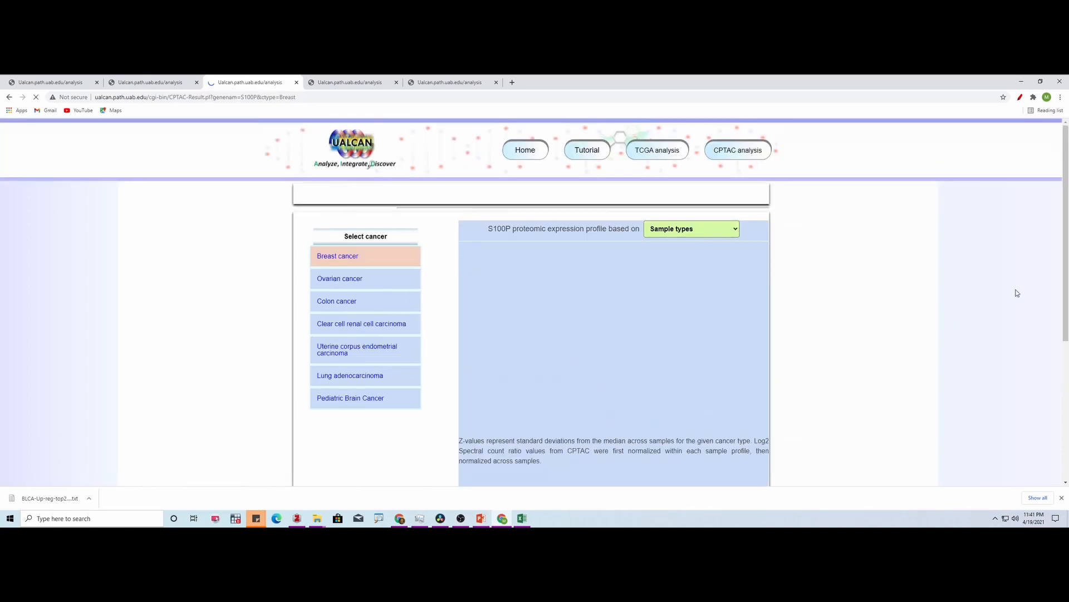
{"action": "scroll", "coordinate": [935, 244], "scroll_direction": "down", "scroll_amount": 1}
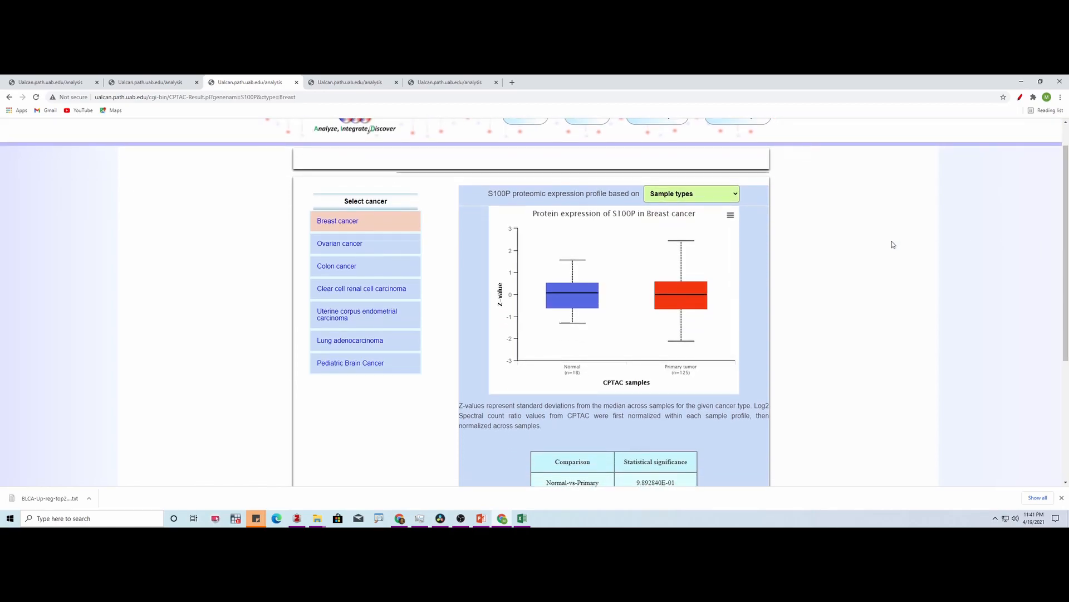
{"action": "scroll", "coordinate": [1002, 287], "scroll_direction": "down", "scroll_amount": 1}
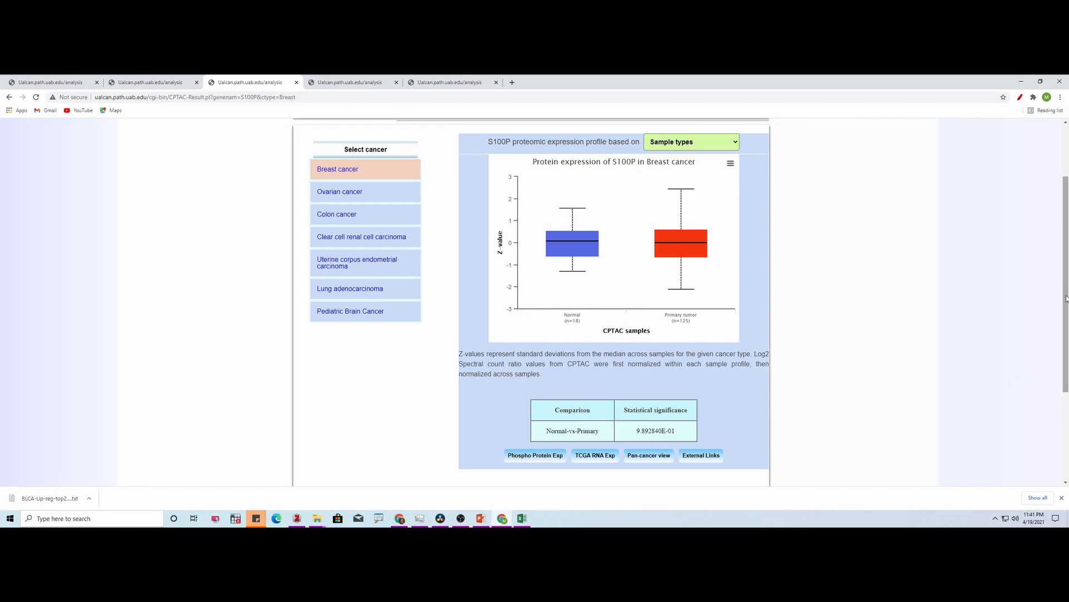
{"action": "left_click_drag", "start_coordinate": [1067, 299], "coordinate": [1068, 257]}
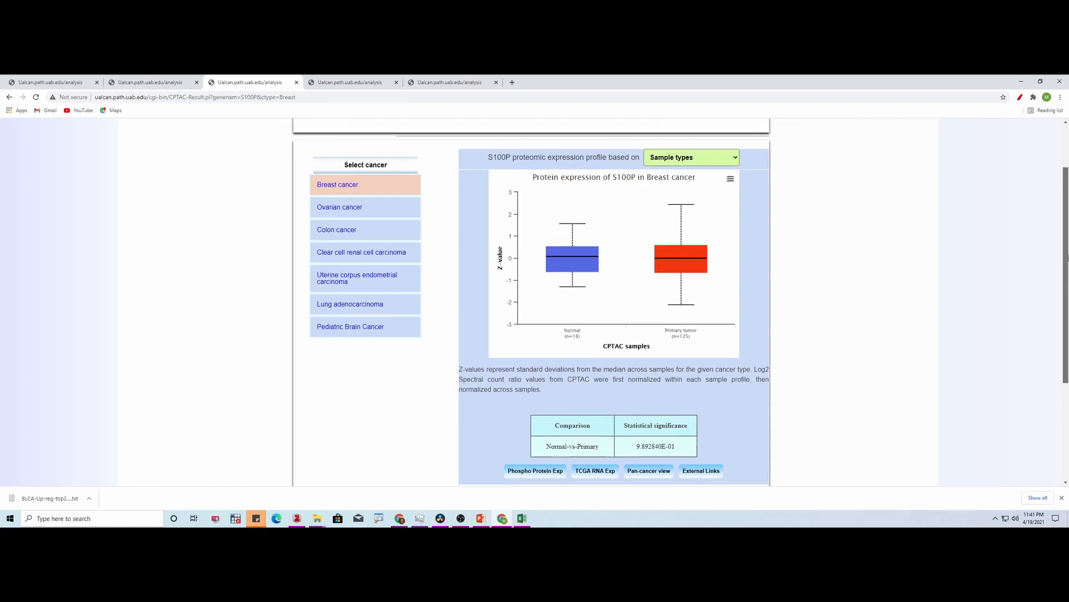
{"action": "mouse_move", "coordinate": [1068, 258]}
{"action": "left_mouse_down"}
{"action": "mouse_move", "coordinate": [1068, 267]}
{"action": "mouse_move", "coordinate": [1067, 229]}
{"action": "mouse_move", "coordinate": [1068, 273]}
{"action": "mouse_move", "coordinate": [1068, 260]}
{"action": "left_mouse_up"}
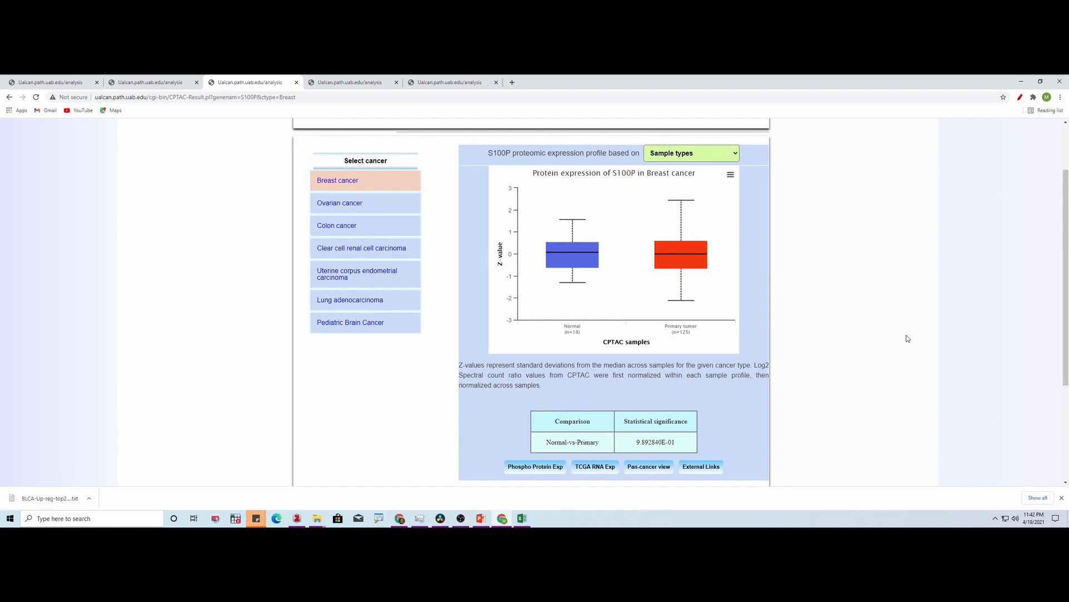
- Open S100P's phosphoprotein expression in breast cancer and review its plot and Normal-vs-Primary significance
{"action": "left_click", "coordinate": [549, 473]}
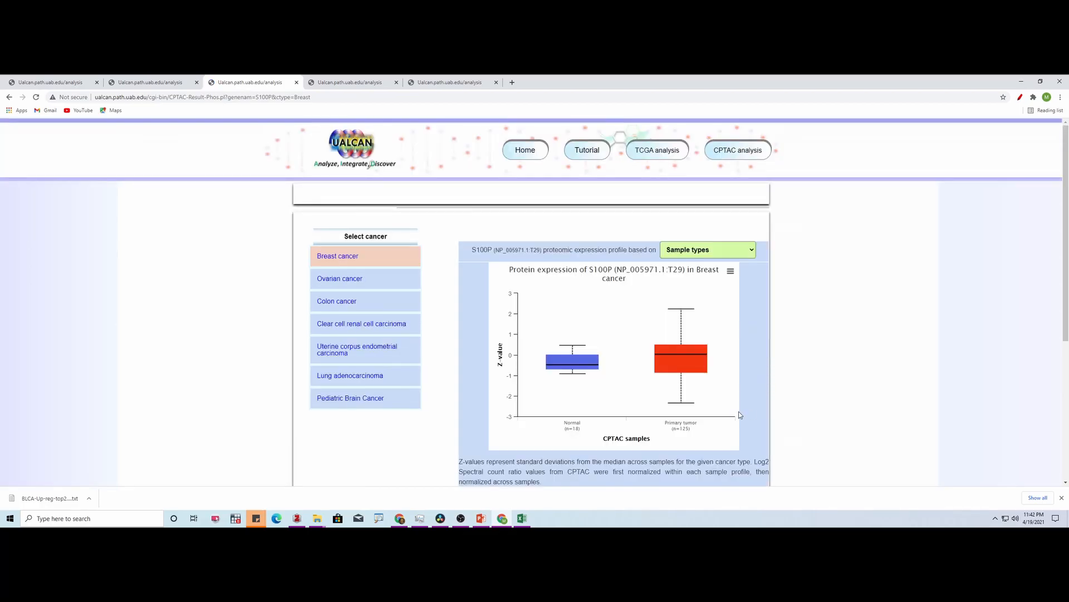
{"action": "left_click_drag", "start_coordinate": [1068, 221], "coordinate": [1068, 278]}
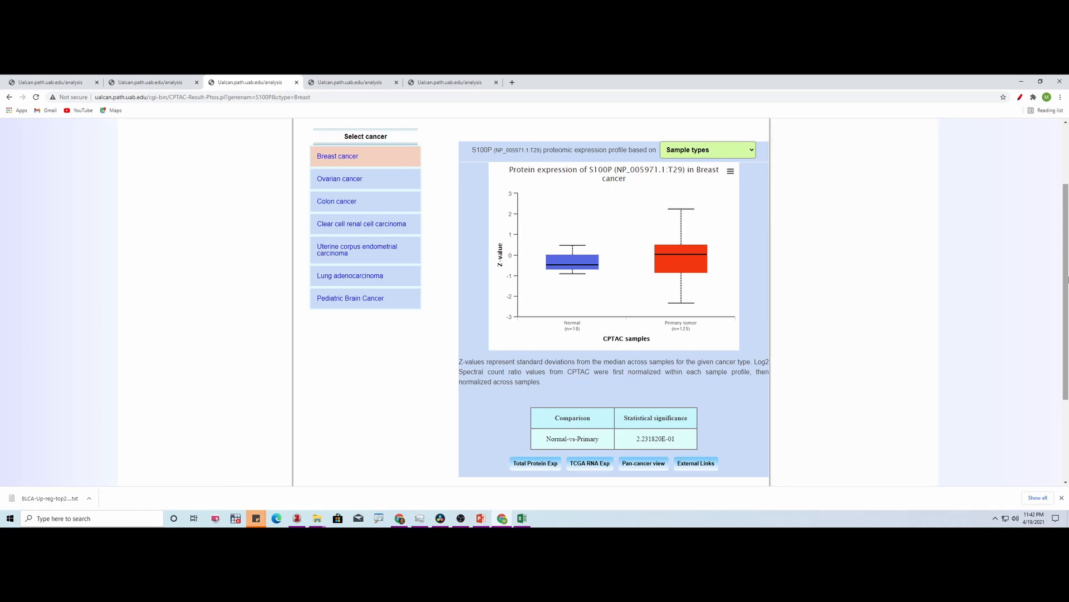
{"action": "left_click_drag", "start_coordinate": [1067, 290], "coordinate": [1068, 298]}
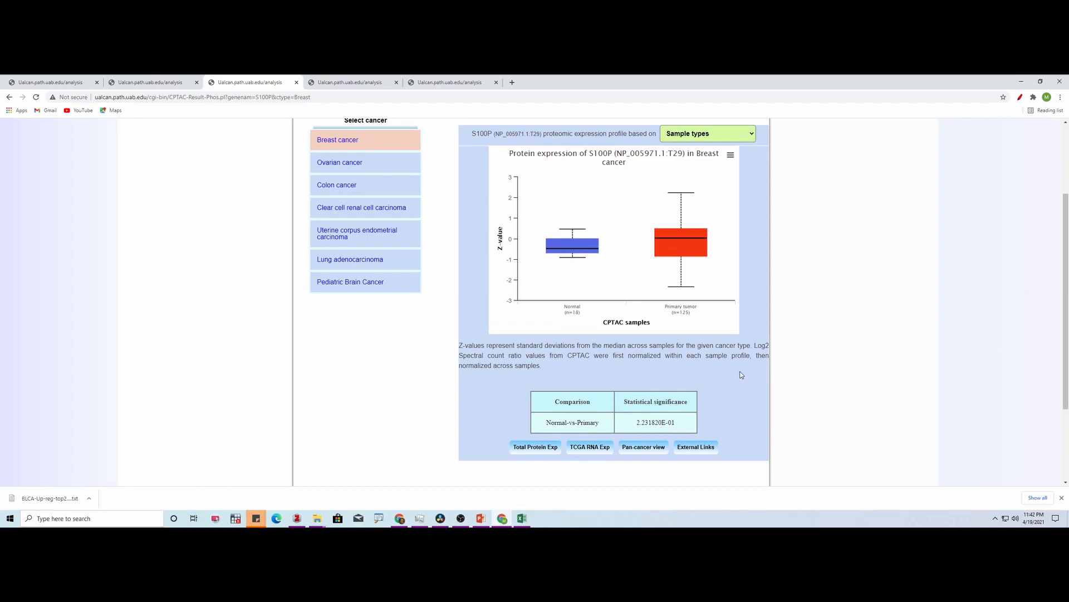
- Go back to S100P's TCGA RNA expression profile and reveal its external links
{"action": "left_click", "coordinate": [594, 451]}
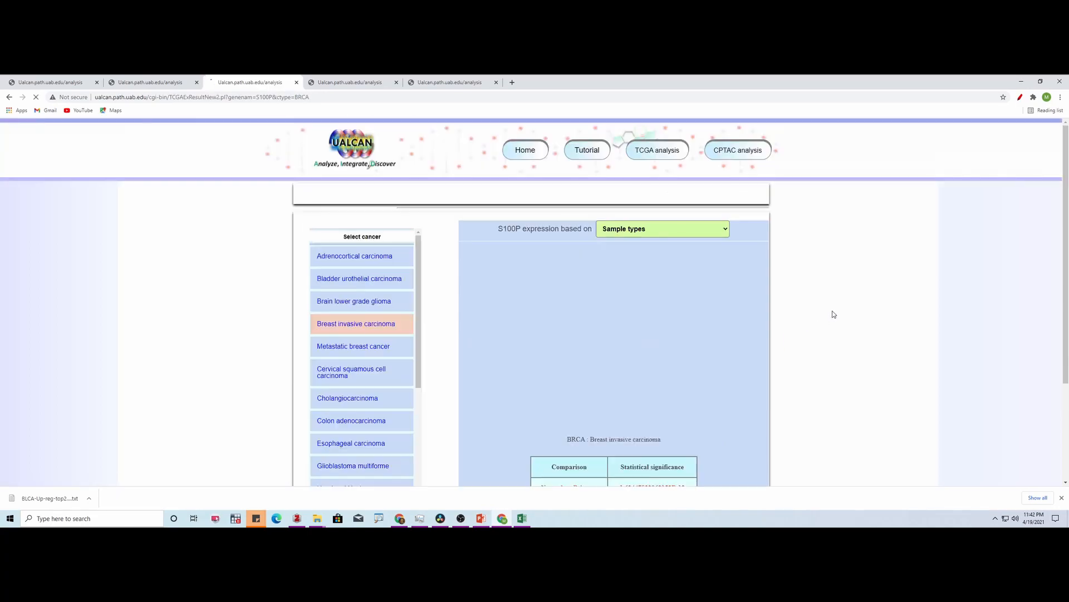
{"action": "left_click_drag", "start_coordinate": [1068, 238], "coordinate": [1068, 283]}
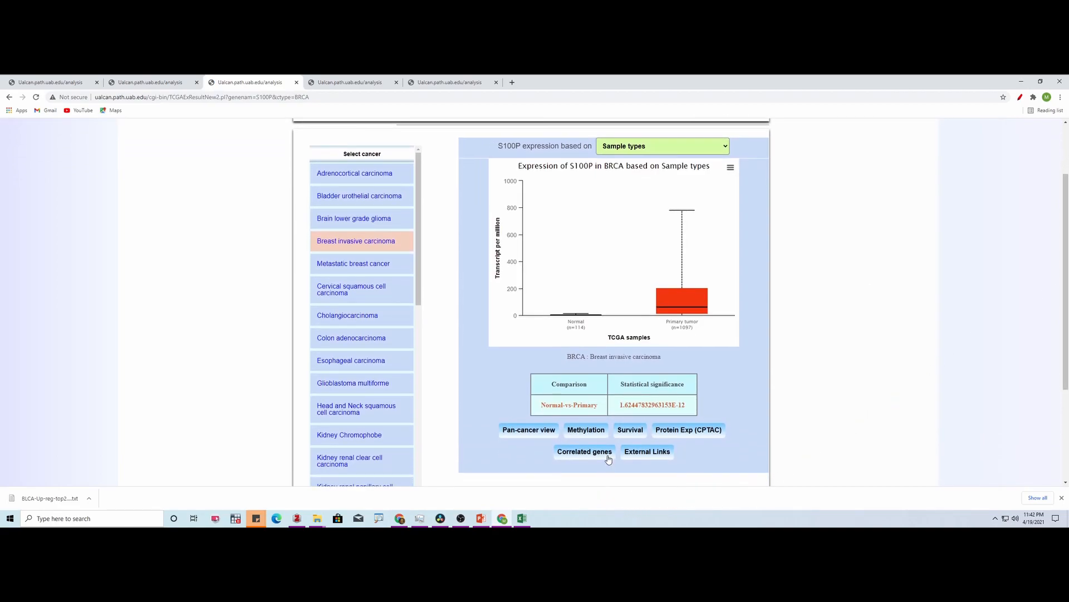
{"action": "mouse_move", "coordinate": [642, 460]}
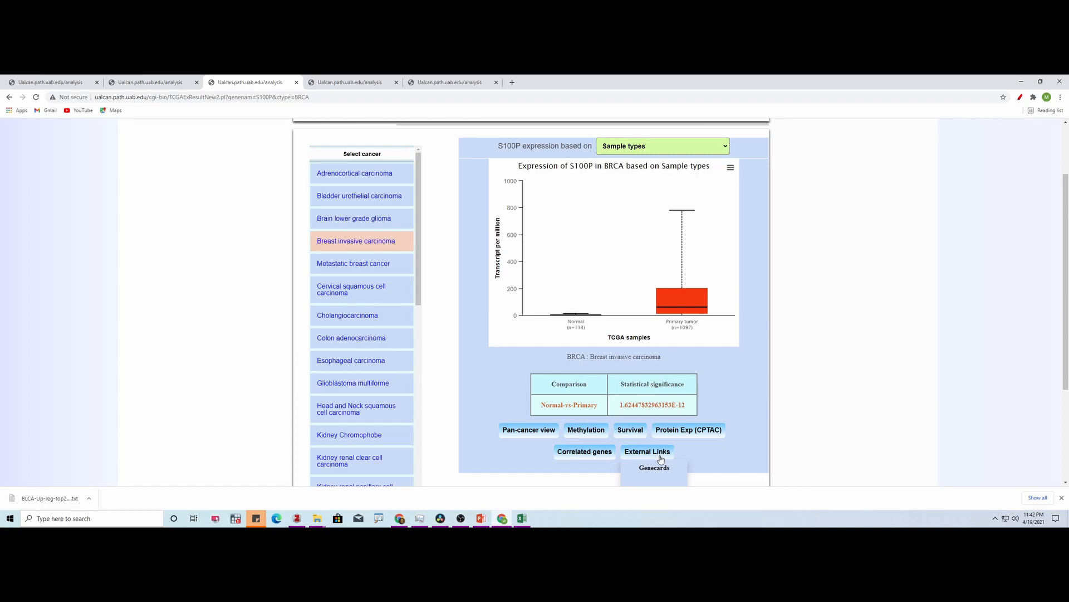
- Return to the TCGA gene analysis page and explore the DNA damage response genes class in the PanCan scan
{"action": "scroll", "coordinate": [1066, 215], "scroll_direction": "up", "scroll_amount": 2}
{"action": "left_click", "coordinate": [666, 156]}
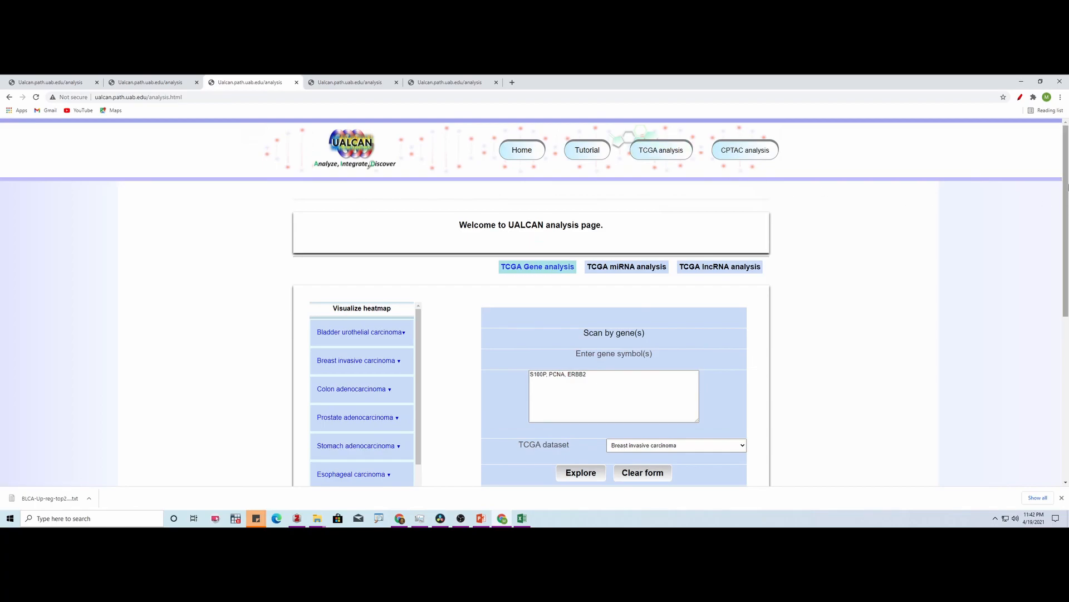
{"action": "scroll", "coordinate": [810, 284], "scroll_direction": "down", "scroll_amount": 1}
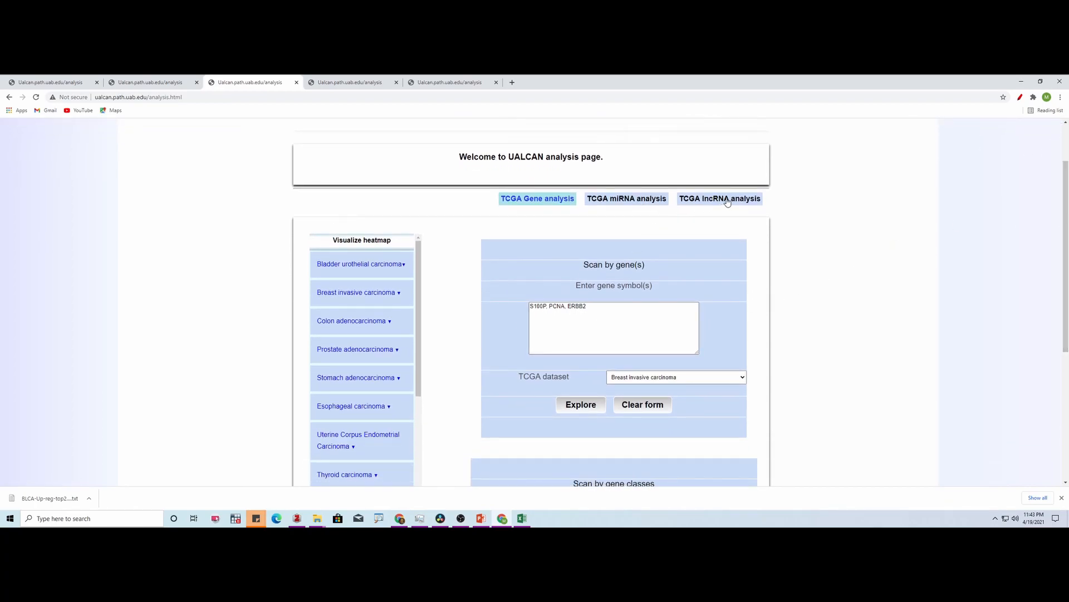
{"action": "left_click_drag", "start_coordinate": [1067, 260], "coordinate": [1067, 335]}
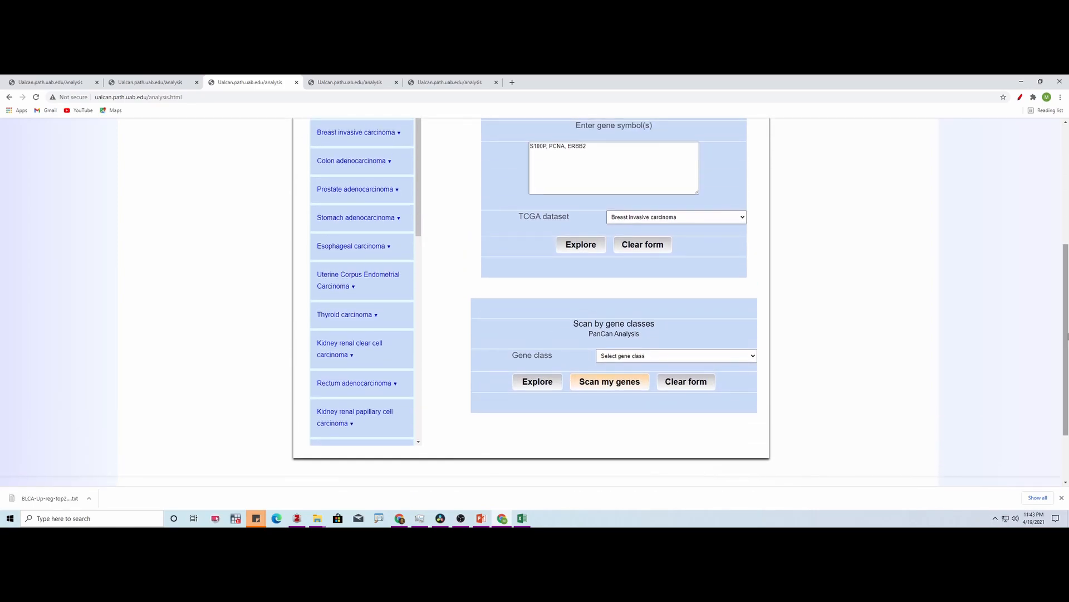
{"action": "left_click", "coordinate": [753, 357]}
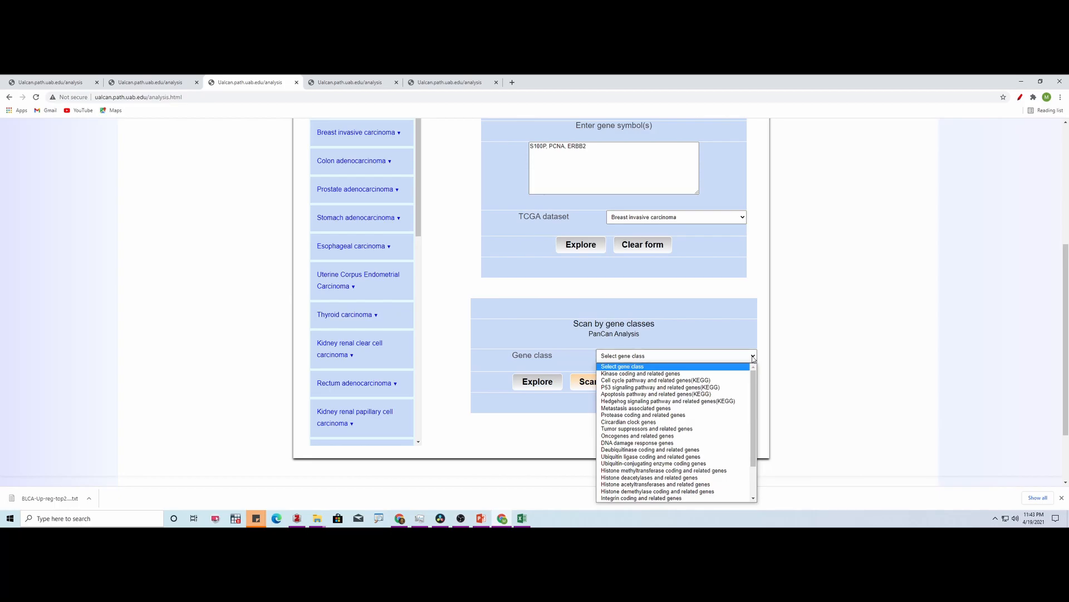
{"action": "left_click_drag", "start_coordinate": [754, 381], "coordinate": [756, 413]}
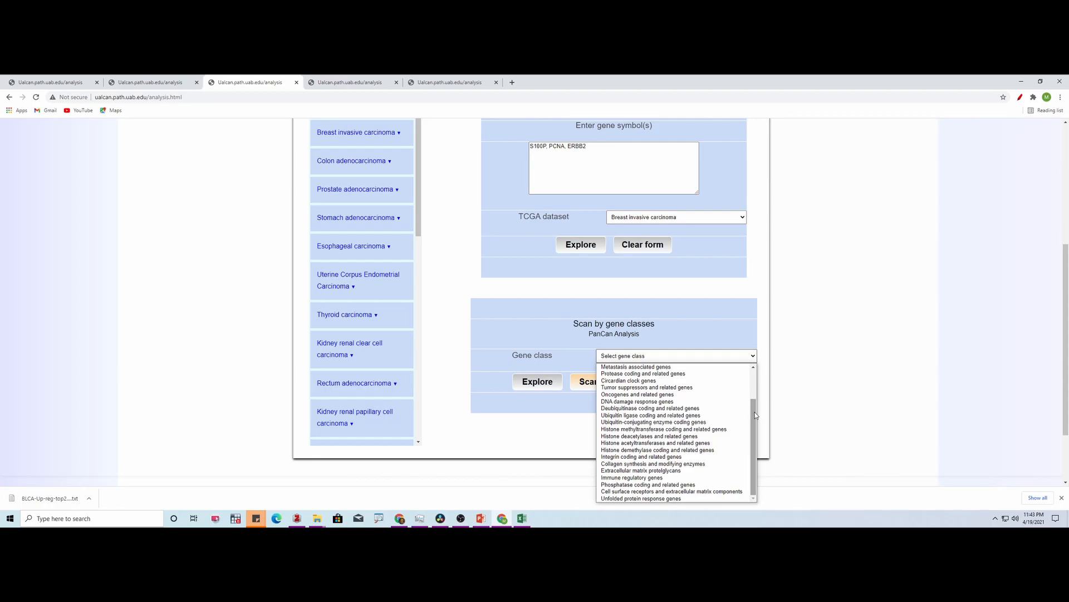
{"action": "left_click", "coordinate": [646, 401]}
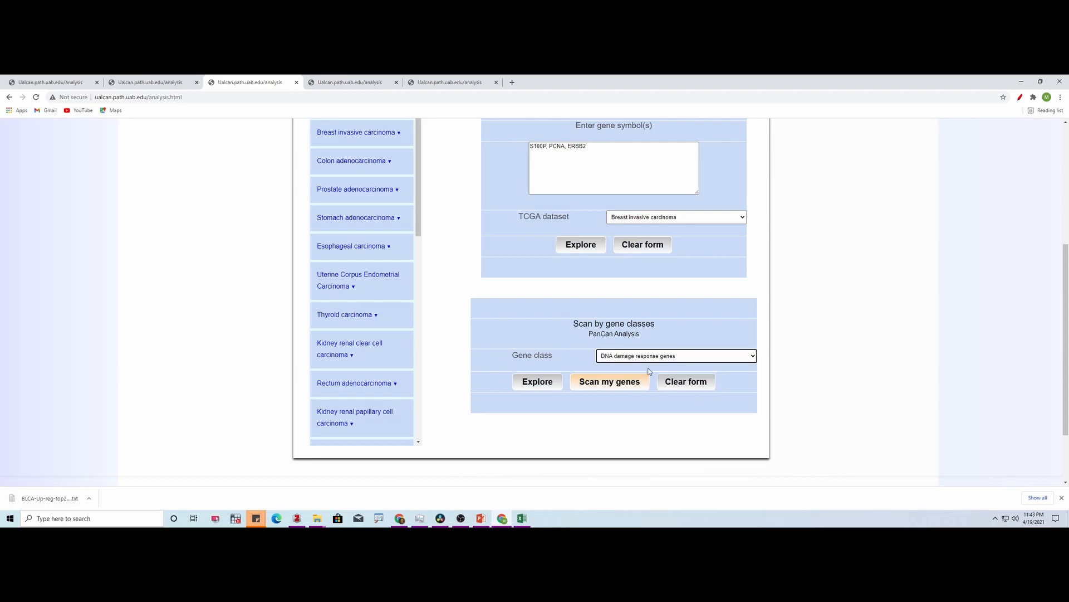
{"action": "left_click", "coordinate": [543, 381]}
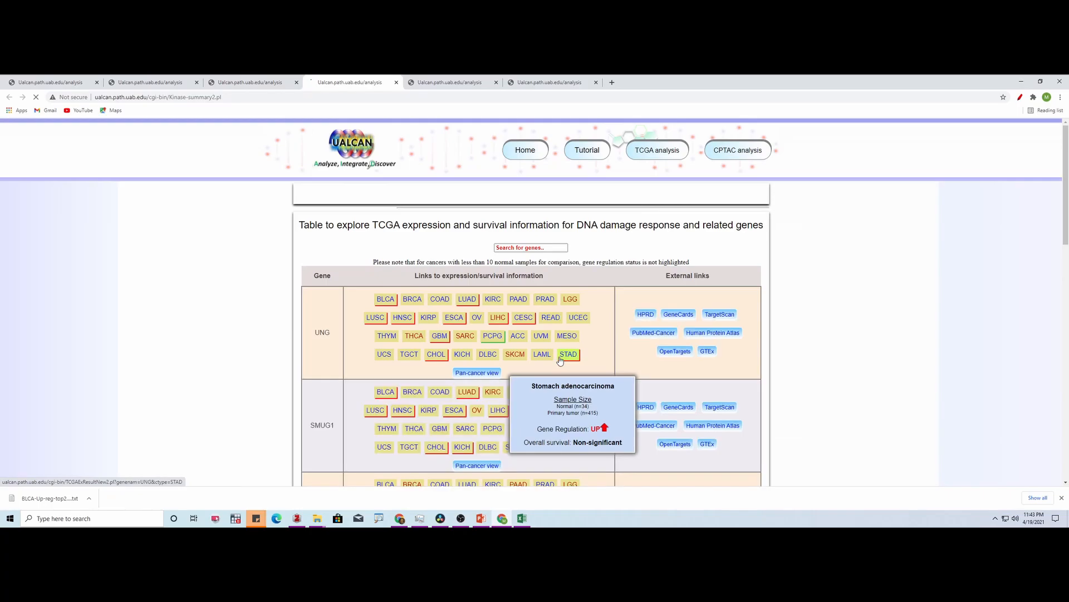
- Inspect the gene regulation and overall survival summaries for UNG in STAD, SMUG1 in LGG and MBD4 in MESO
{"action": "mouse_move", "coordinate": [1066, 139]}
{"action": "left_mouse_down"}
{"action": "mouse_move", "coordinate": [1068, 180]}
{"action": "mouse_move", "coordinate": [1068, 155]}
{"action": "left_mouse_up"}
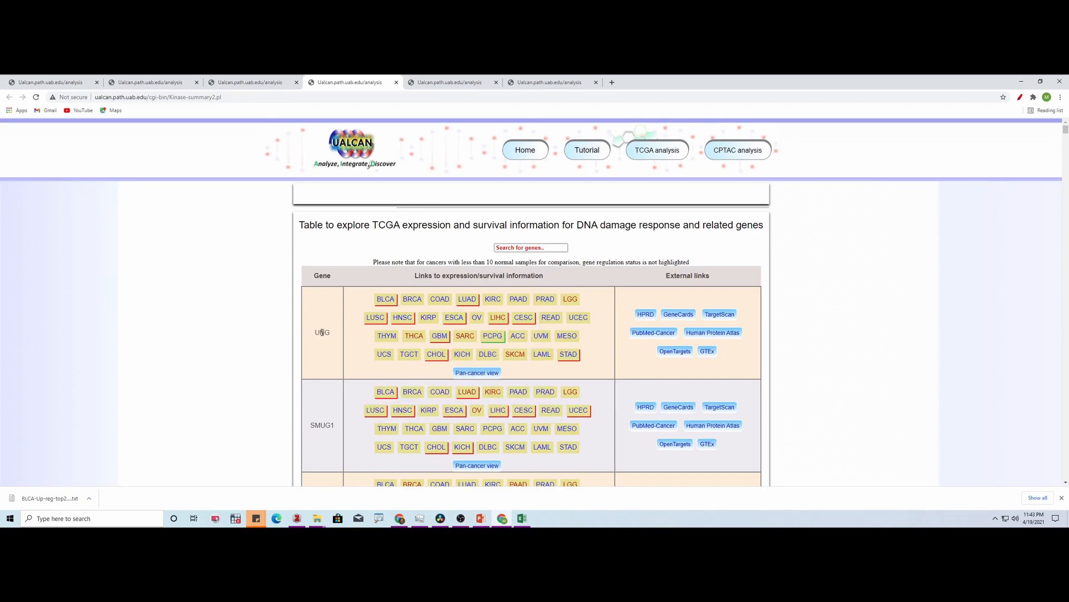
{"action": "left_click_drag", "start_coordinate": [319, 332], "coordinate": [315, 333]}
{"action": "mouse_move", "coordinate": [573, 360]}
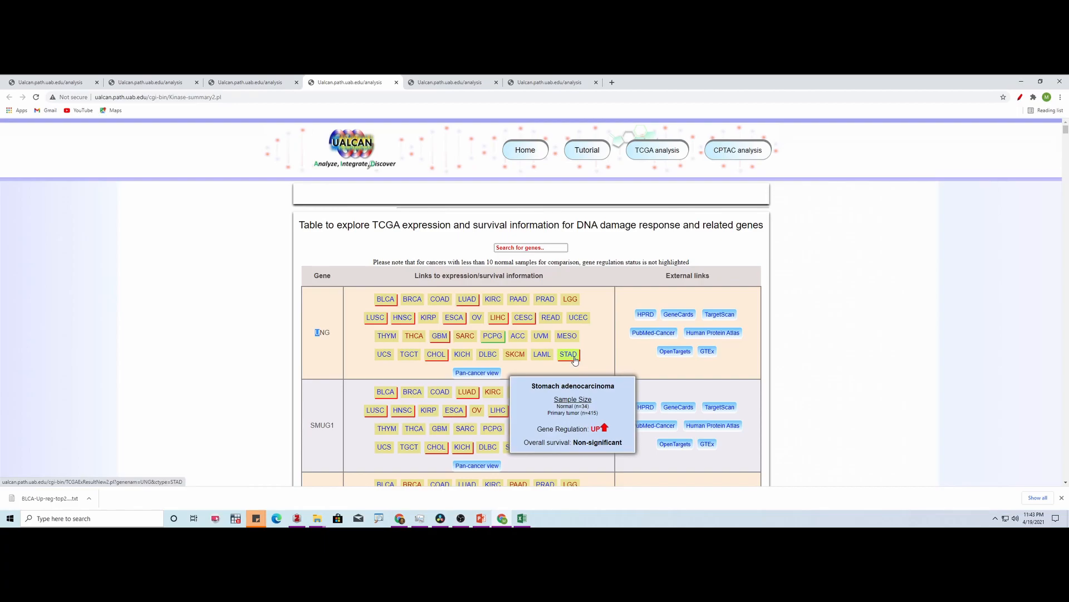
{"action": "mouse_move", "coordinate": [474, 308]}
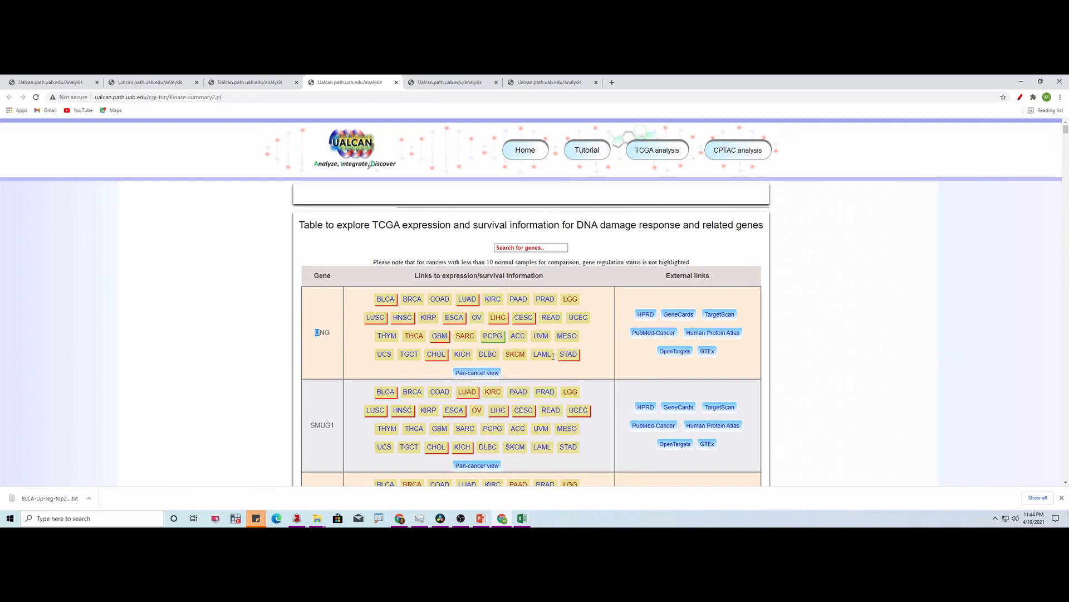
{"action": "mouse_move", "coordinate": [574, 396]}
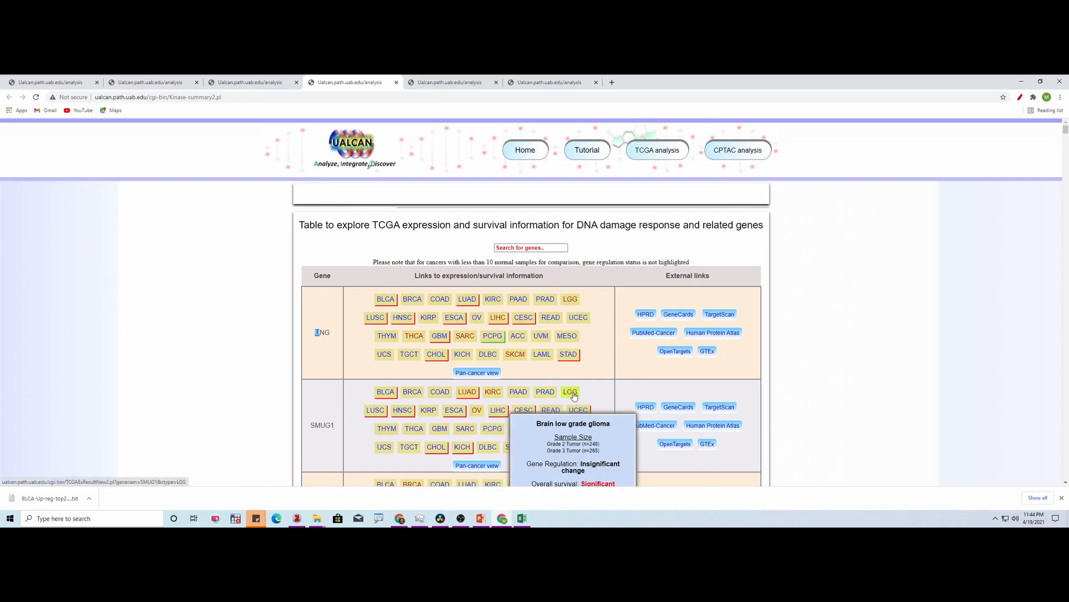
{"action": "scroll", "coordinate": [851, 392], "scroll_direction": "down", "scroll_amount": 6}
{"action": "mouse_move", "coordinate": [569, 178]}
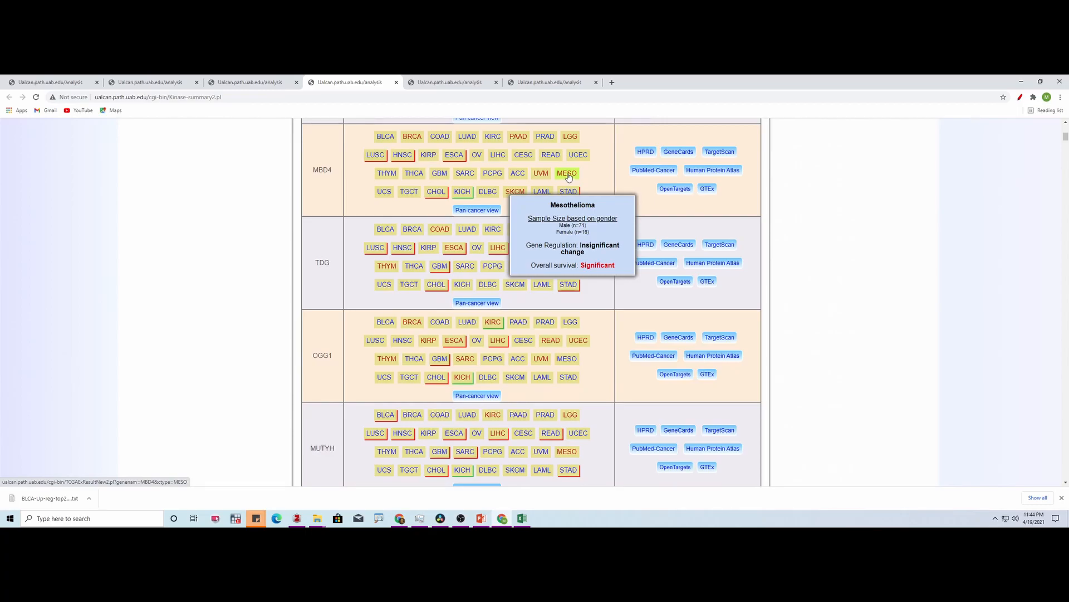
- Browse the DNA damage response table from its beginning down to OGG1 and examine that gene's cancer-type links
{"action": "scroll", "coordinate": [569, 177], "scroll_direction": "up", "scroll_amount": 8}
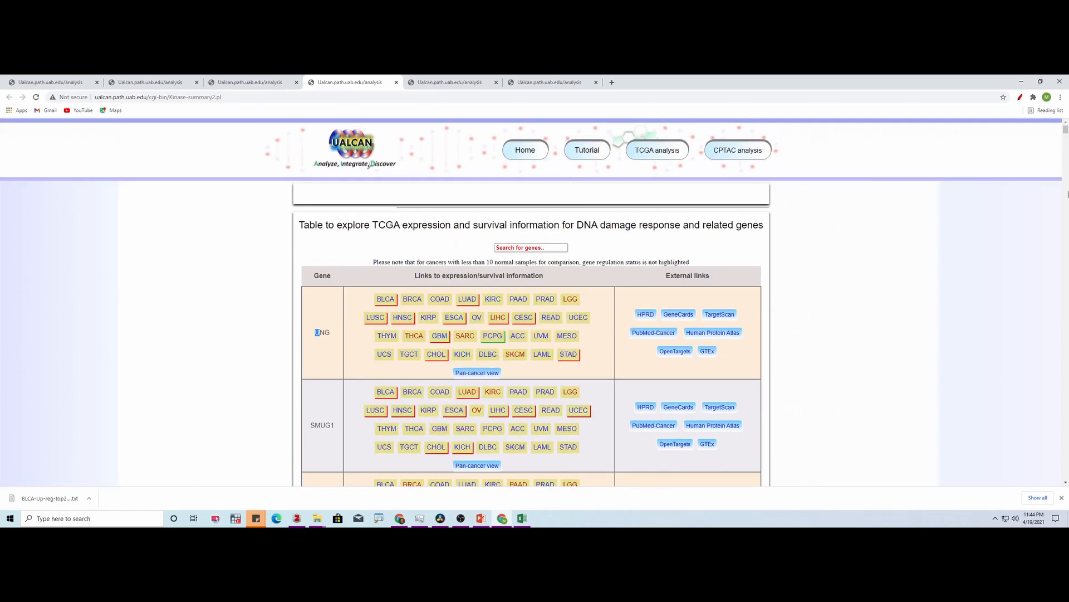
{"action": "left_click", "coordinate": [1065, 482]}
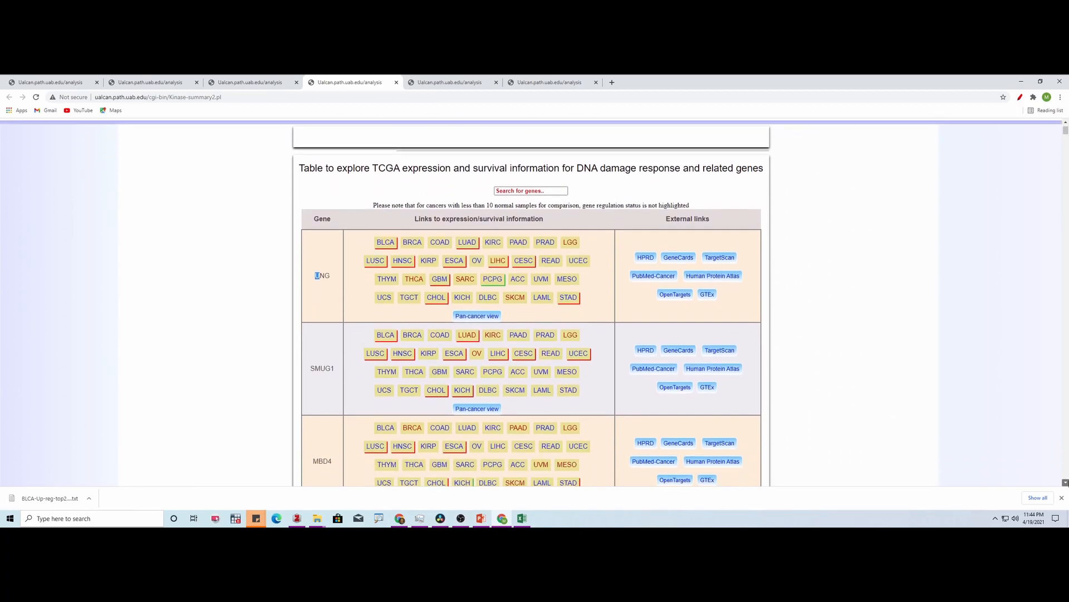
{"action": "left_click", "coordinate": [1066, 482]}
{"action": "left_click", "coordinate": [1067, 482]}
{"action": "left_click", "coordinate": [1066, 483]}
{"action": "left_click", "coordinate": [1067, 482]}
{"action": "left_click", "coordinate": [1067, 482]}
{"action": "left_click", "coordinate": [1066, 482]}
{"action": "left_click", "coordinate": [1067, 482]}
{"action": "left_click", "coordinate": [1066, 482]}
{"action": "left_click", "coordinate": [1067, 483]}
{"action": "left_click", "coordinate": [1067, 482]}
{"action": "left_click", "coordinate": [1067, 482]}
{"action": "left_click", "coordinate": [1066, 482]}
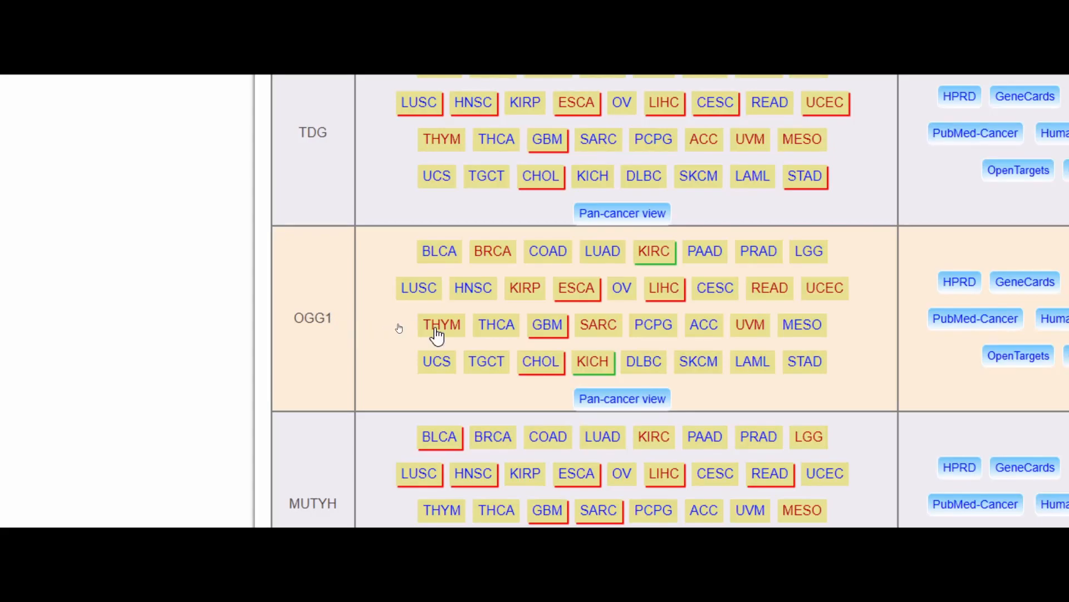
- Inspect OGG1's gene regulation and overall survival summary for LIHC, and return to the UALCAN home page
{"action": "mouse_move", "coordinate": [490, 290]}
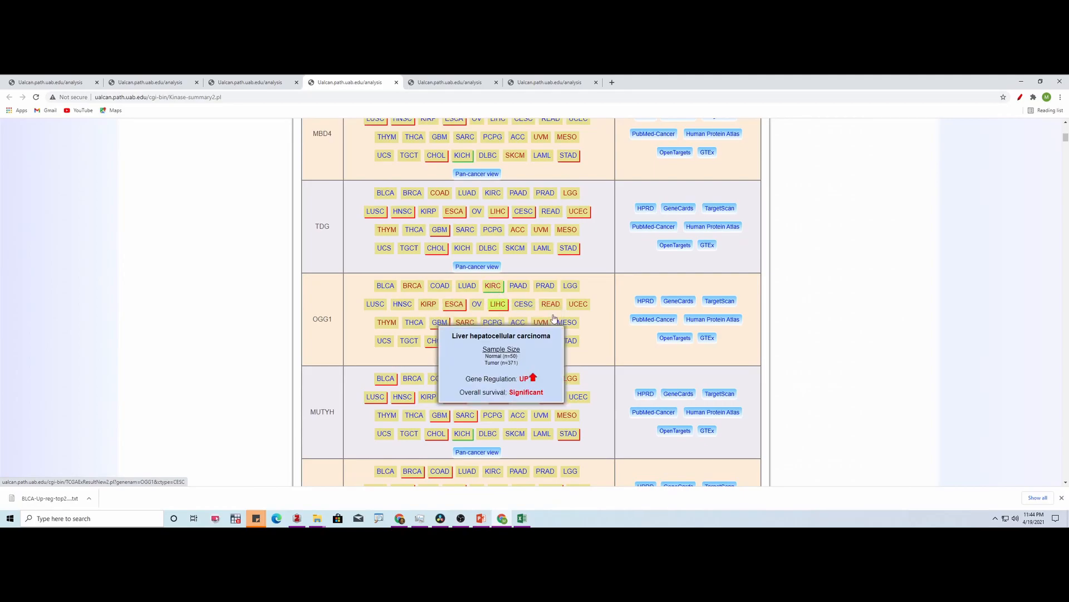
{"action": "left_click_drag", "start_coordinate": [1066, 139], "coordinate": [1066, 129]}
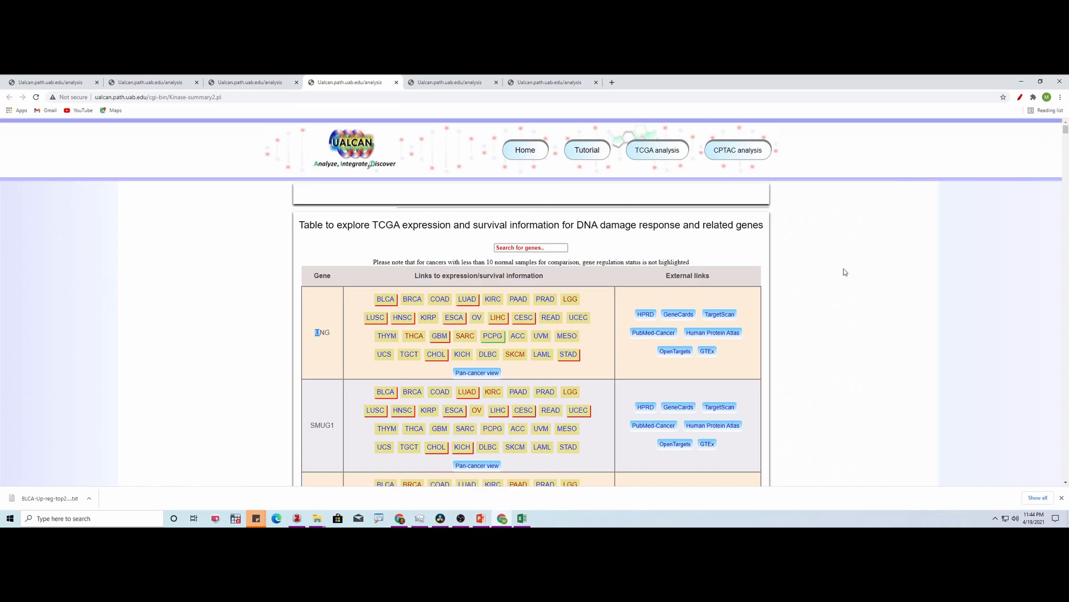
{"action": "left_click", "coordinate": [527, 151]}
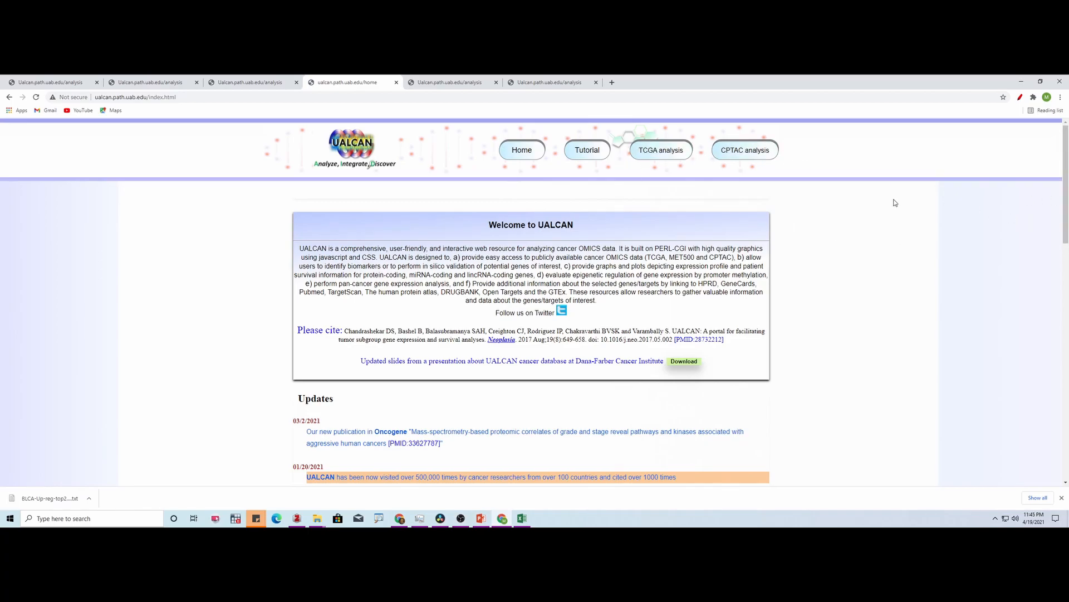
- In the browser tab with the S100P menopause-status survival plot, look up "paxx" and open the ResearchGate article "PAXX, not NHEJ1 is an independent prognosticator in colon cancer"
{"action": "left_click", "coordinate": [453, 83]}
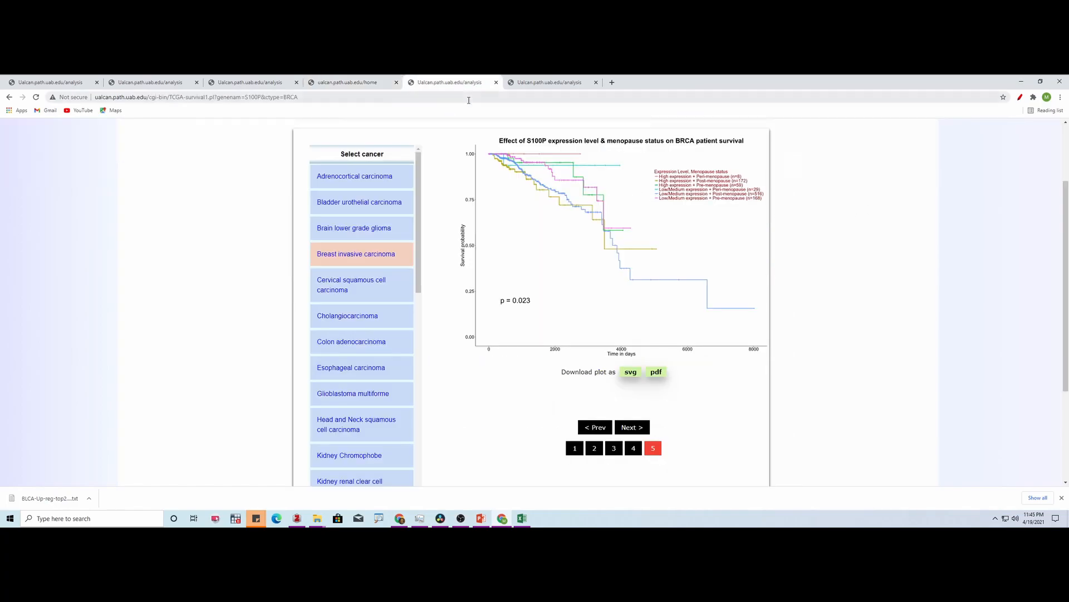
{"action": "left_click", "coordinate": [469, 101]}
{"action": "type", "text": "paxx"}
{"action": "key", "text": "Down"}
{"action": "key", "text": "Down"}
{"action": "key", "text": "Down"}
{"action": "key", "text": "Down"}
{"action": "key", "text": "Down"}
{"action": "key", "text": "Down"}
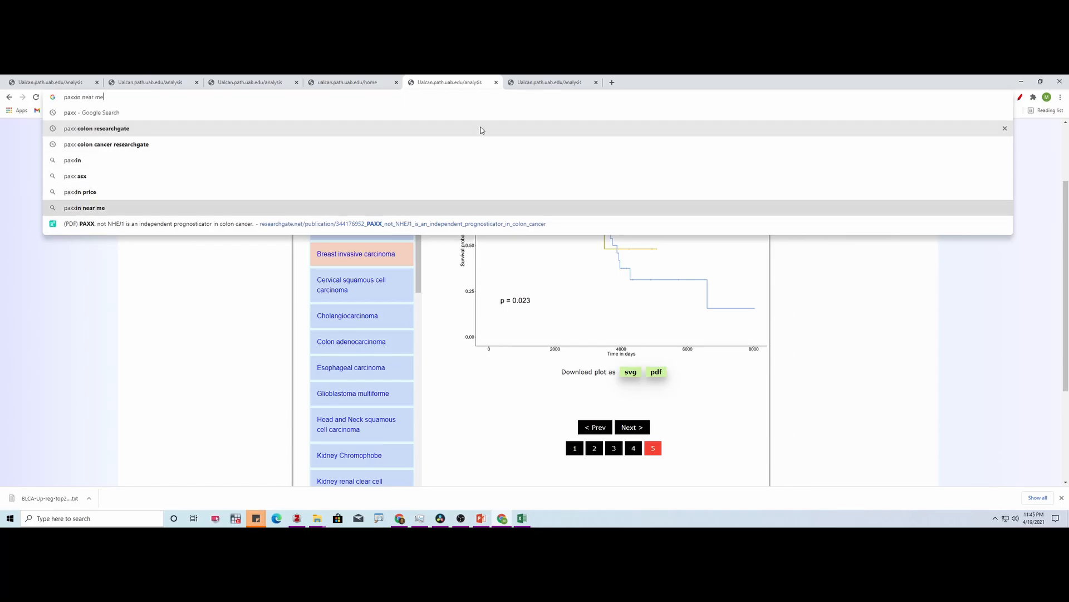
{"action": "key", "text": "Down"}
{"action": "key", "text": "Return"}
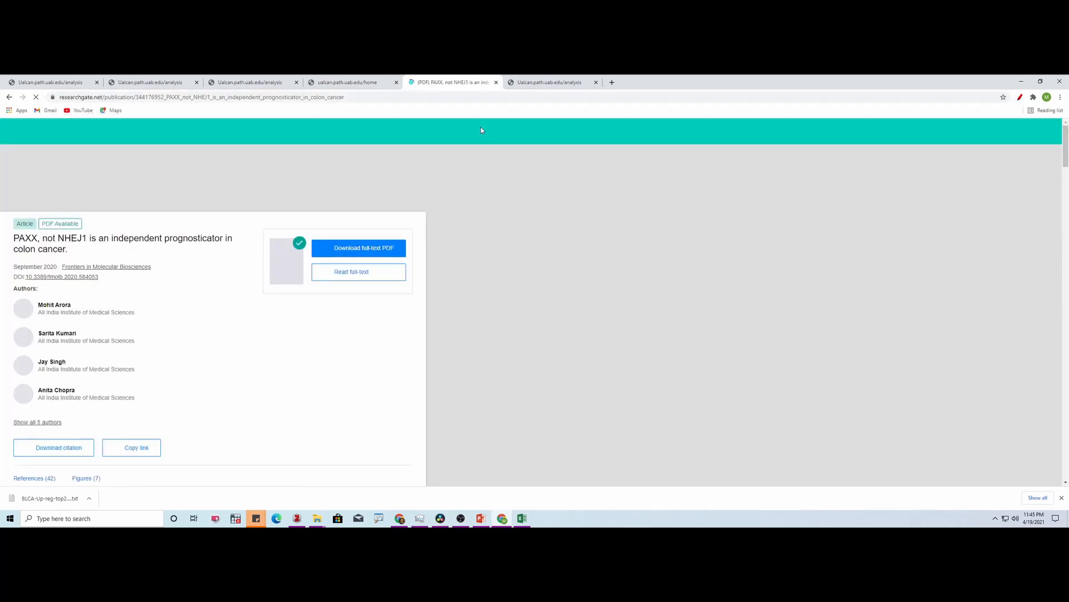
- Browse the PAXX article down to Figure 2 and examine the NHEJ pathway protein levels in normal and colon tumor tissues
{"action": "scroll", "coordinate": [251, 327], "scroll_direction": "down", "scroll_amount": 6}
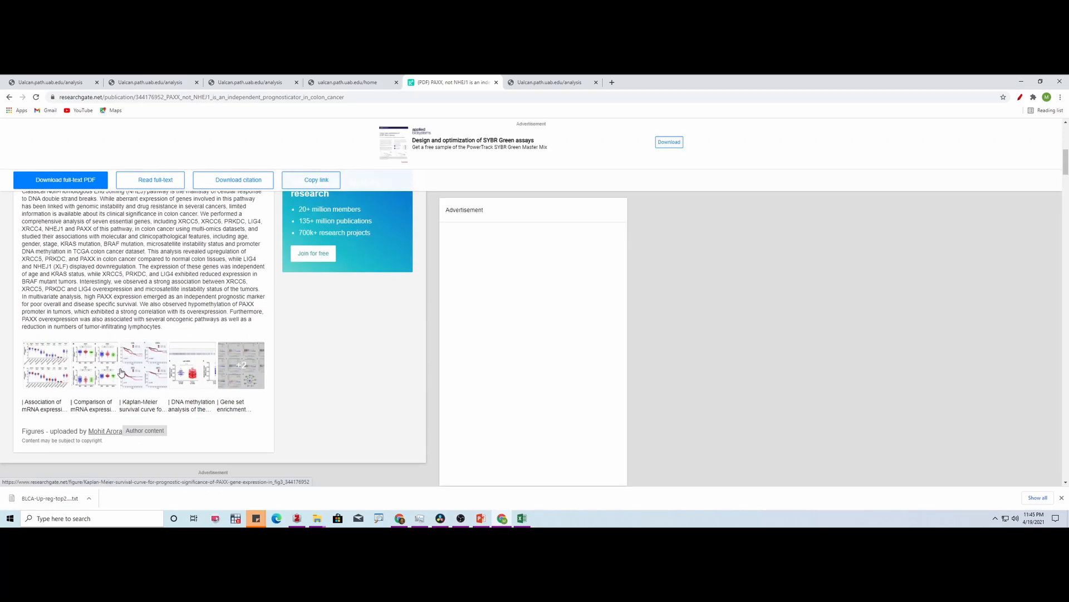
{"action": "scroll", "coordinate": [234, 354], "scroll_direction": "down", "scroll_amount": 10}
{"action": "scroll", "coordinate": [248, 340], "scroll_direction": "down", "scroll_amount": 10}
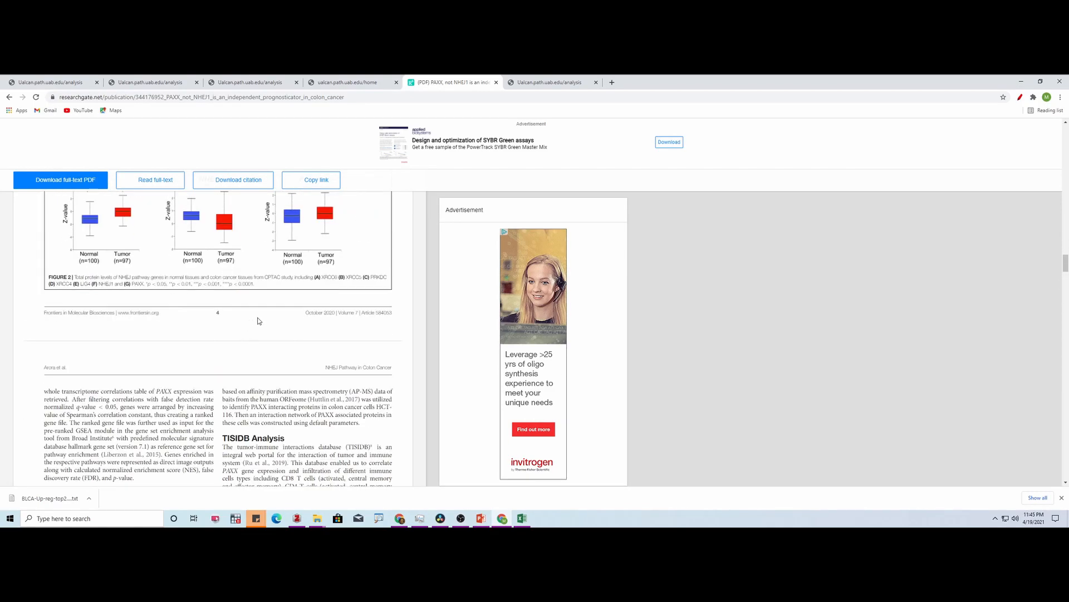
{"action": "scroll", "coordinate": [1065, 260], "scroll_direction": "up", "scroll_amount": 3}
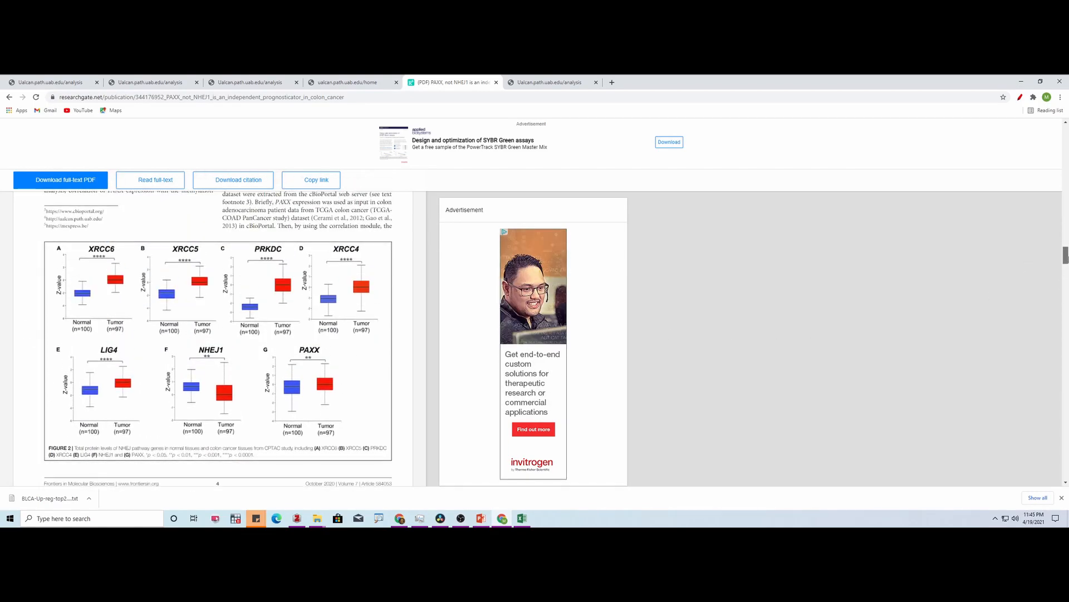